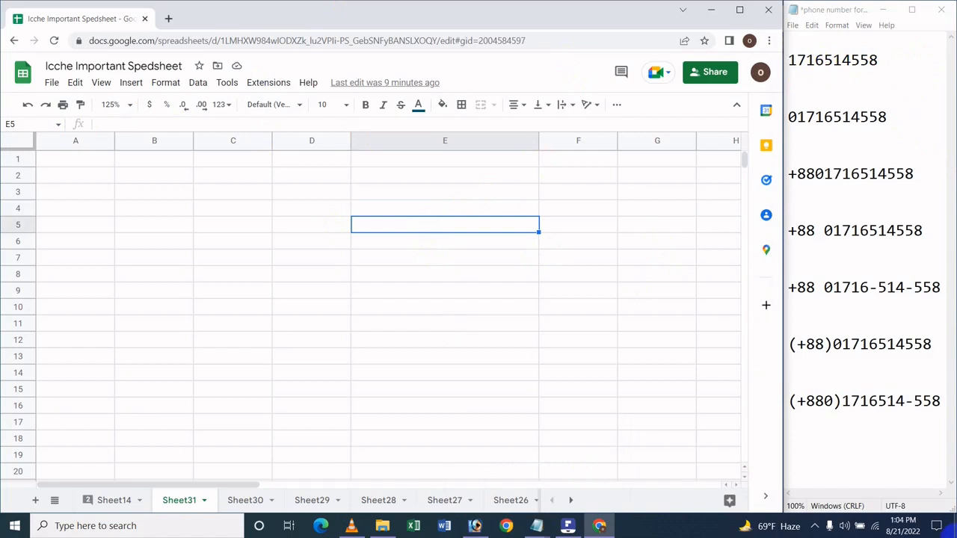
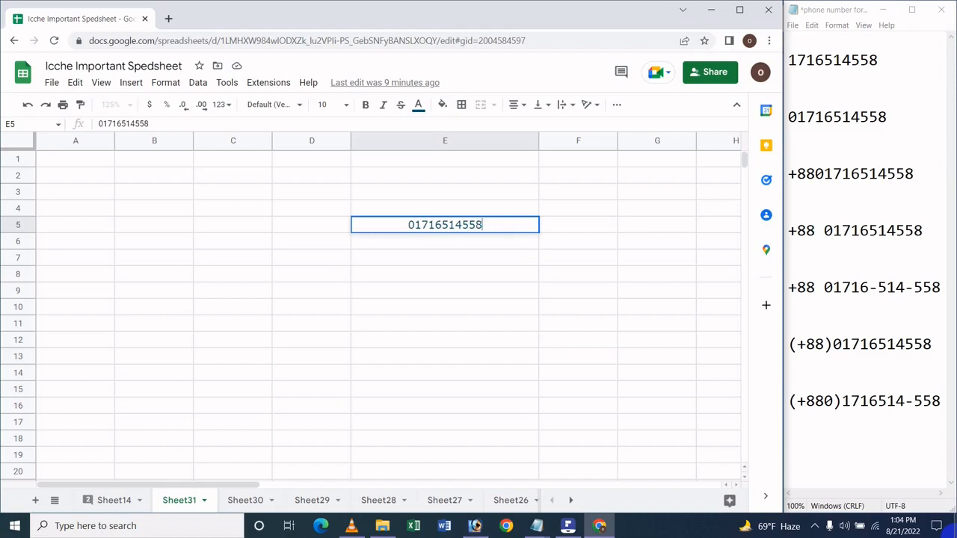
Step: Enter the 11-digit phone number, including its leading zero, in cell E5
{"action": "key", "text": "Return"}
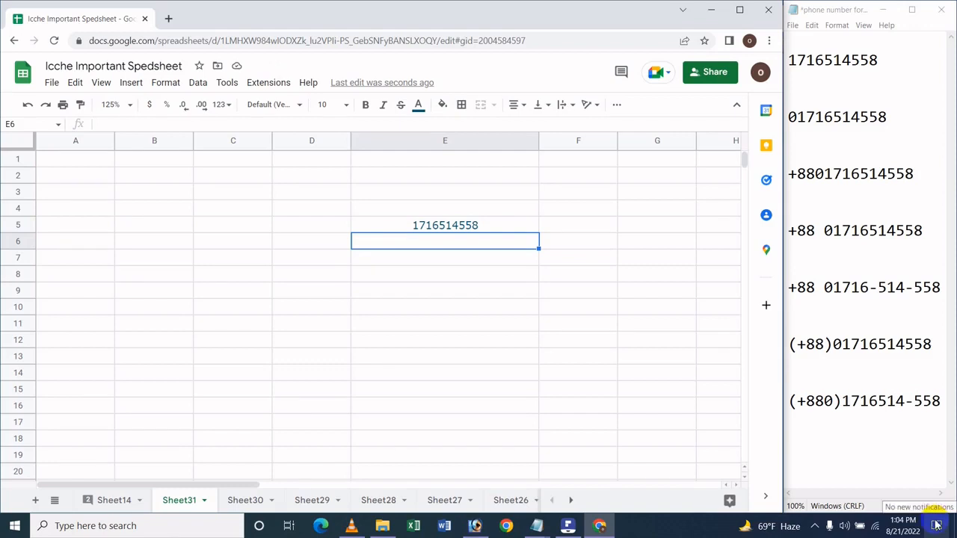
Step: Fill the phone number from cell E5 down through E13 and select cell E6
{"action": "left_click", "coordinate": [478, 228]}
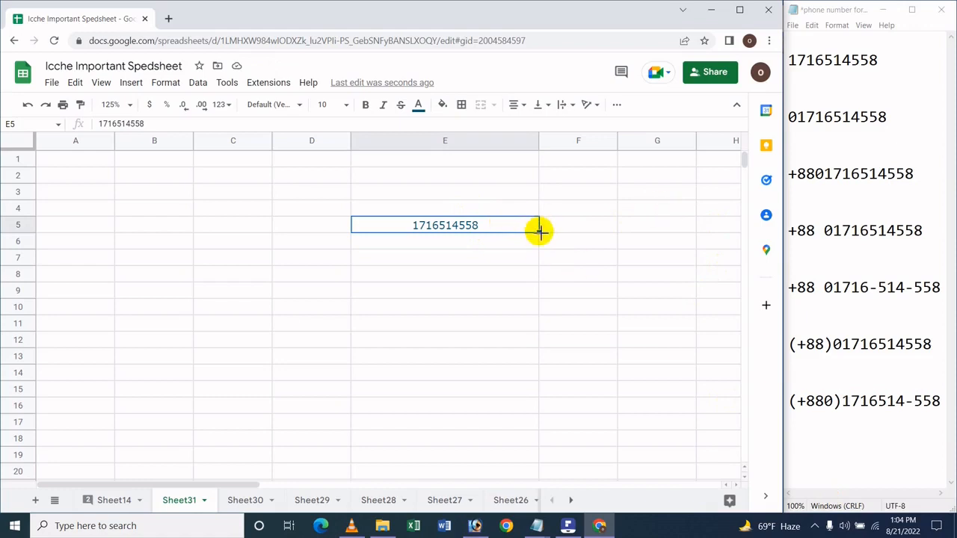
{"action": "left_click_drag", "start_coordinate": [538, 231], "coordinate": [470, 356]}
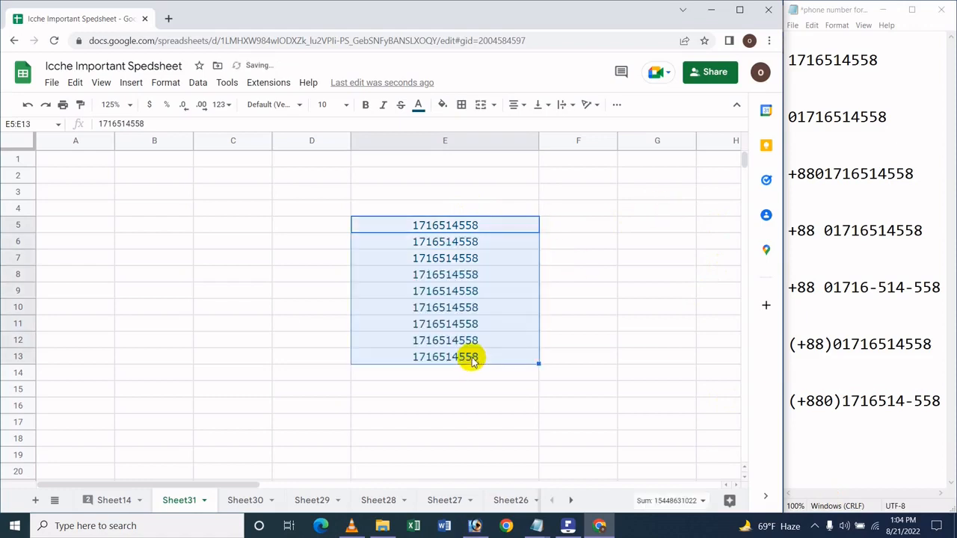
{"action": "left_click", "coordinate": [465, 290]}
{"action": "left_click", "coordinate": [466, 222]}
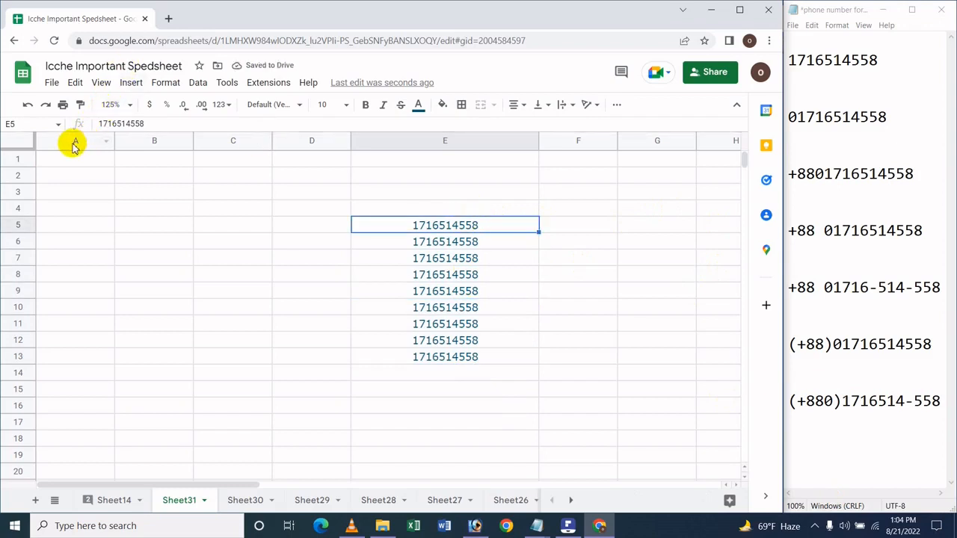
{"action": "left_click", "coordinate": [516, 249]}
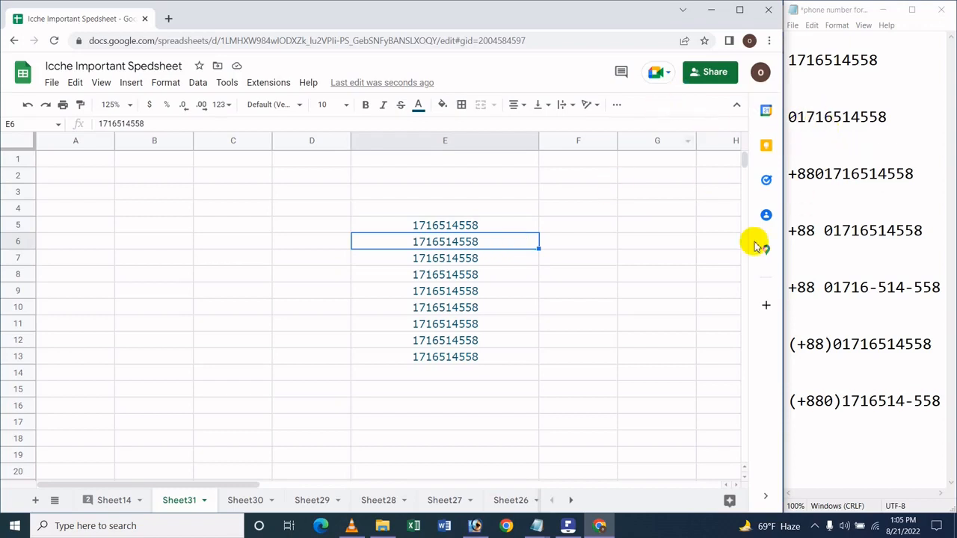
{"action": "left_click", "coordinate": [166, 83]}
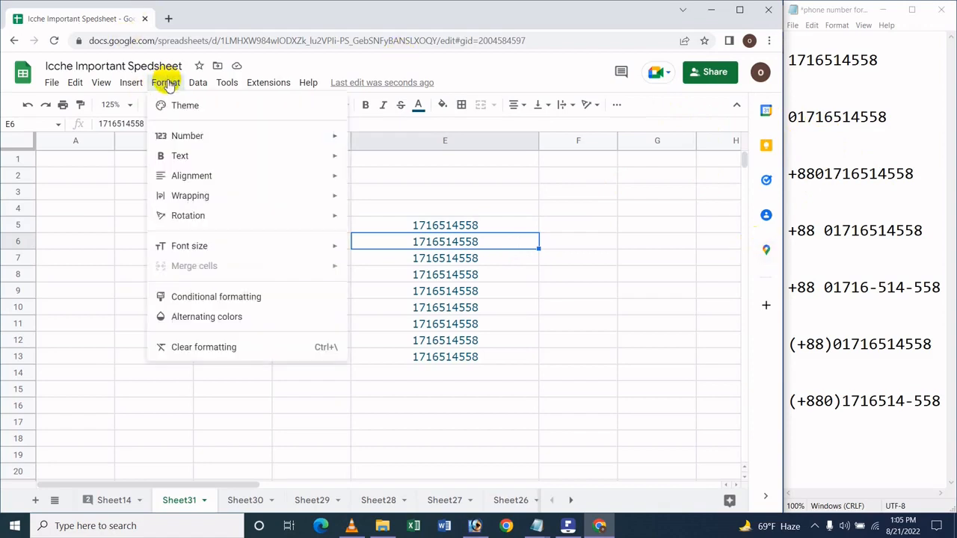
{"action": "mouse_move", "coordinate": [274, 136]}
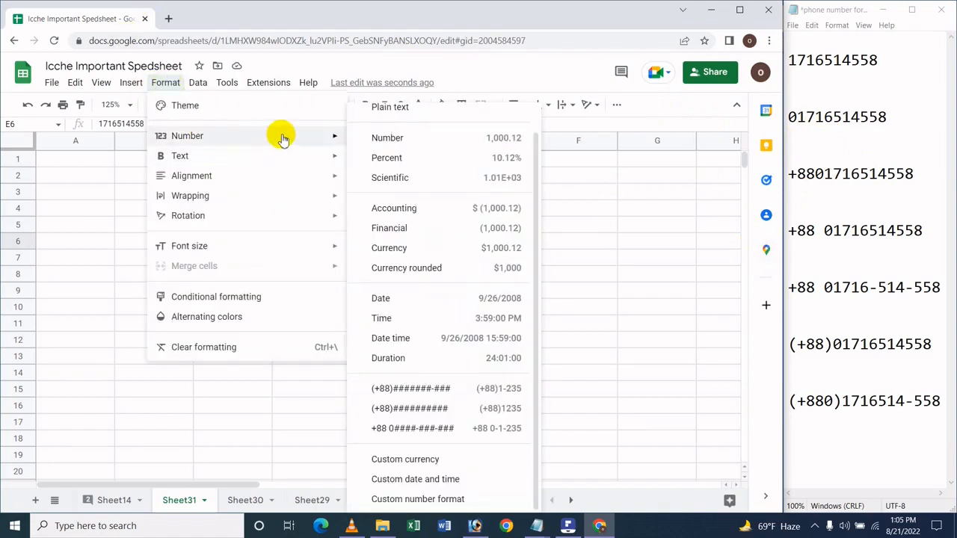
{"action": "left_click", "coordinate": [482, 506]}
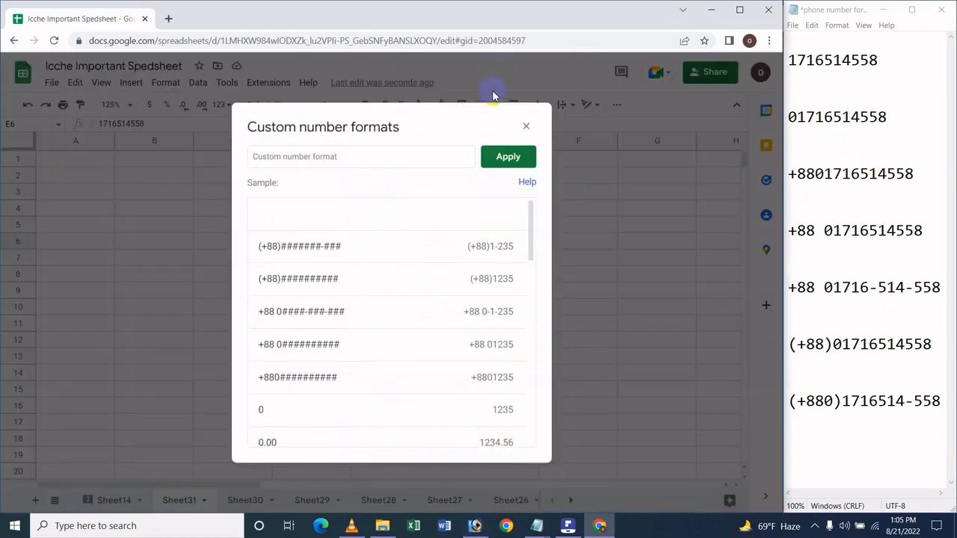
{"action": "left_click", "coordinate": [525, 125]}
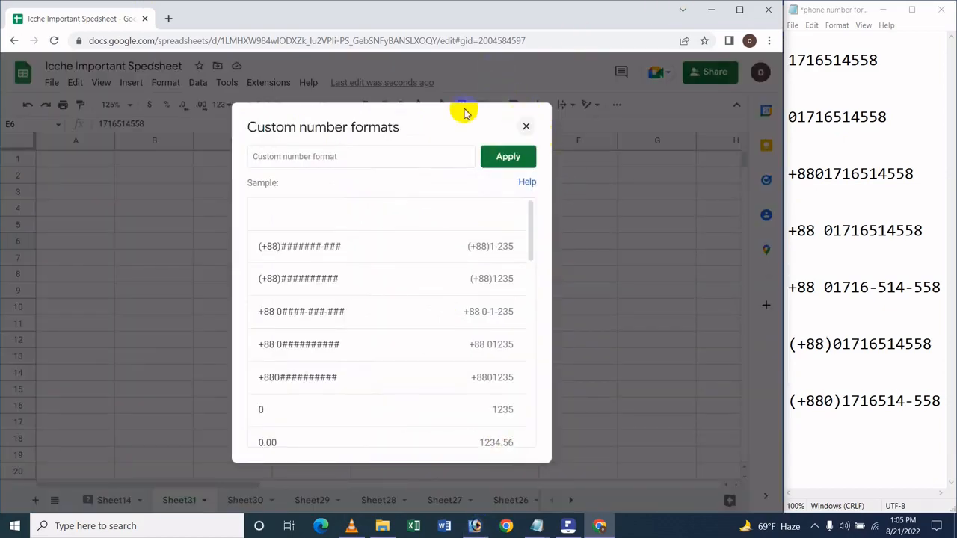
{"action": "left_click", "coordinate": [222, 104]}
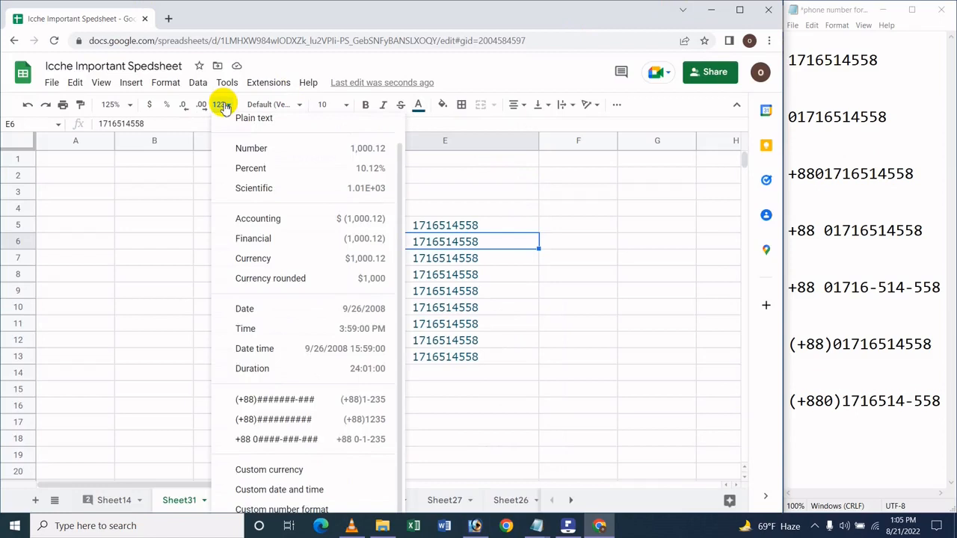
{"action": "left_click", "coordinate": [354, 58]}
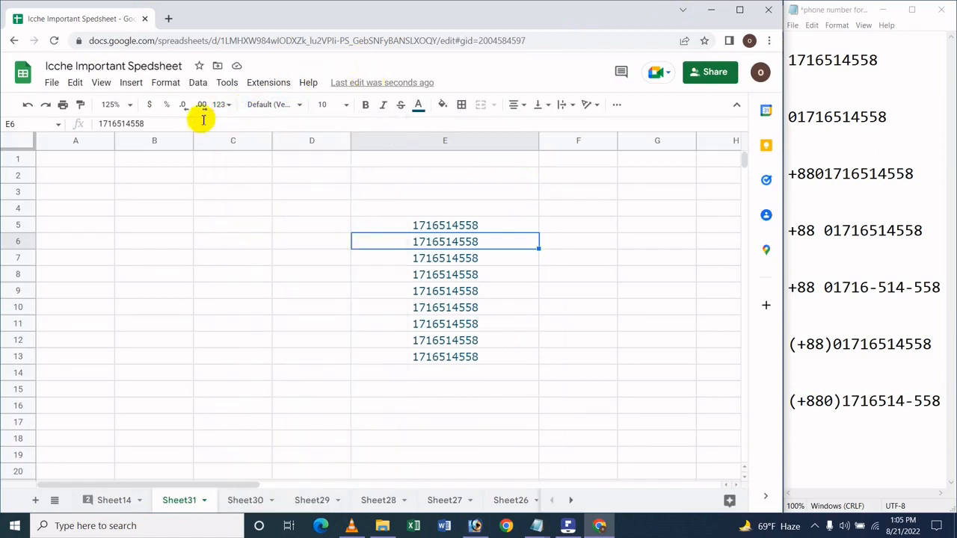
Step: Apply the custom number format 0########## to the phone number in cell E6
{"action": "left_click", "coordinate": [228, 103]}
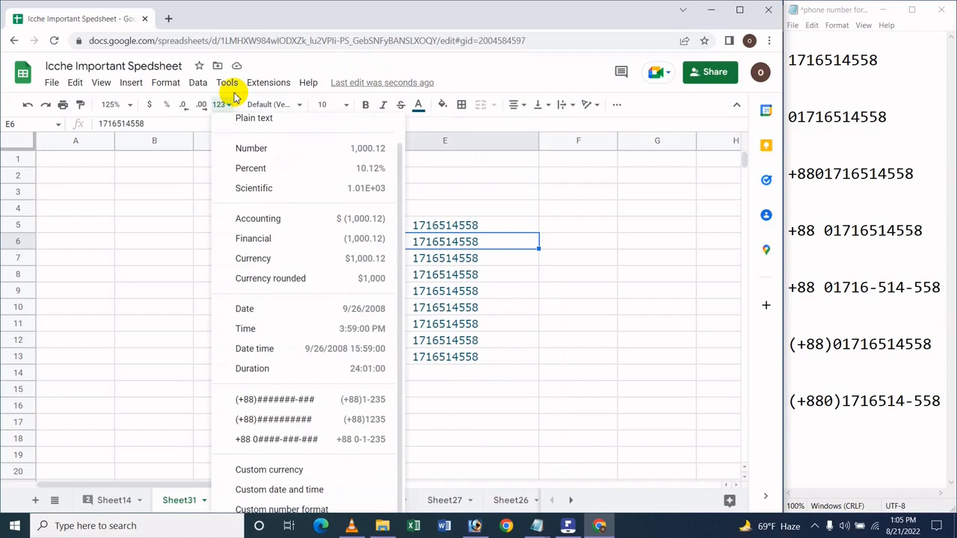
{"action": "left_click", "coordinate": [302, 508]}
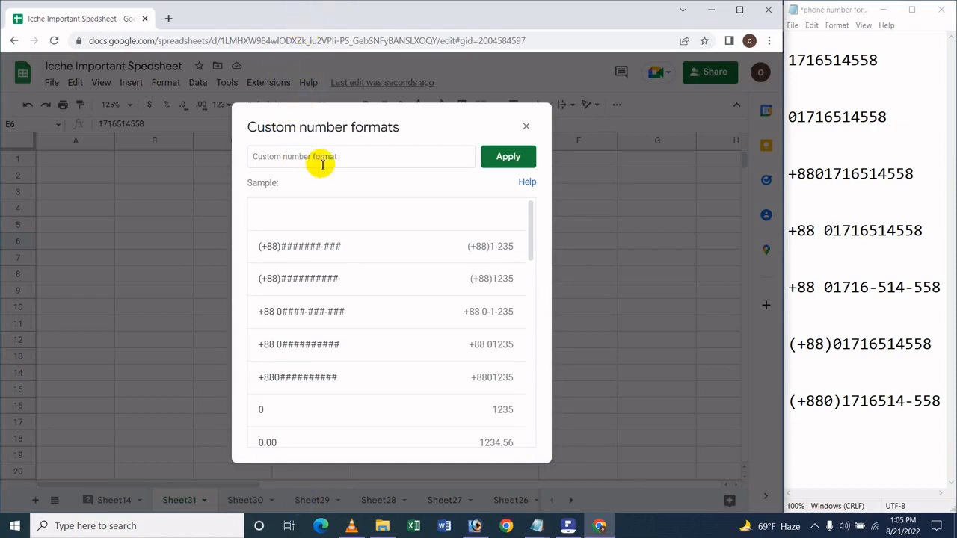
{"action": "left_click", "coordinate": [347, 159]}
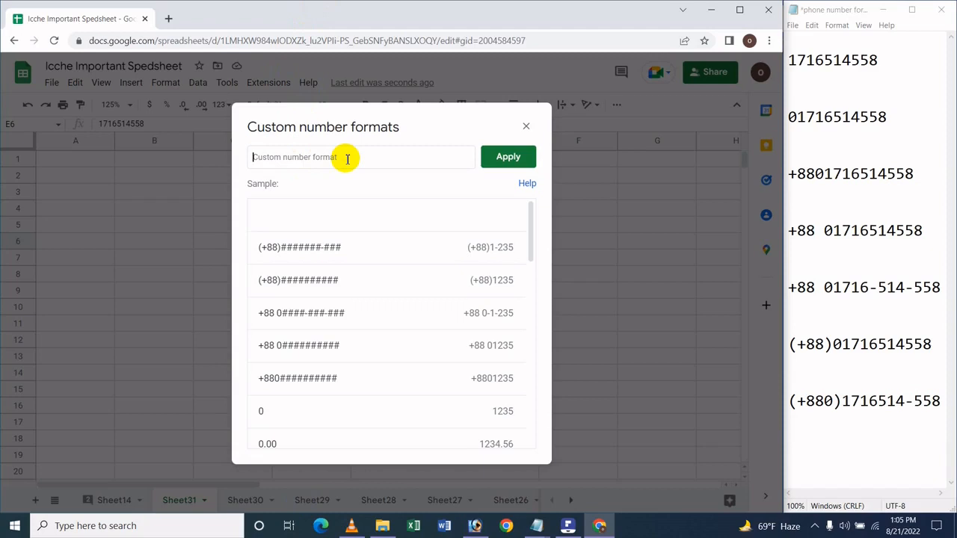
{"action": "type", "text": "0"}
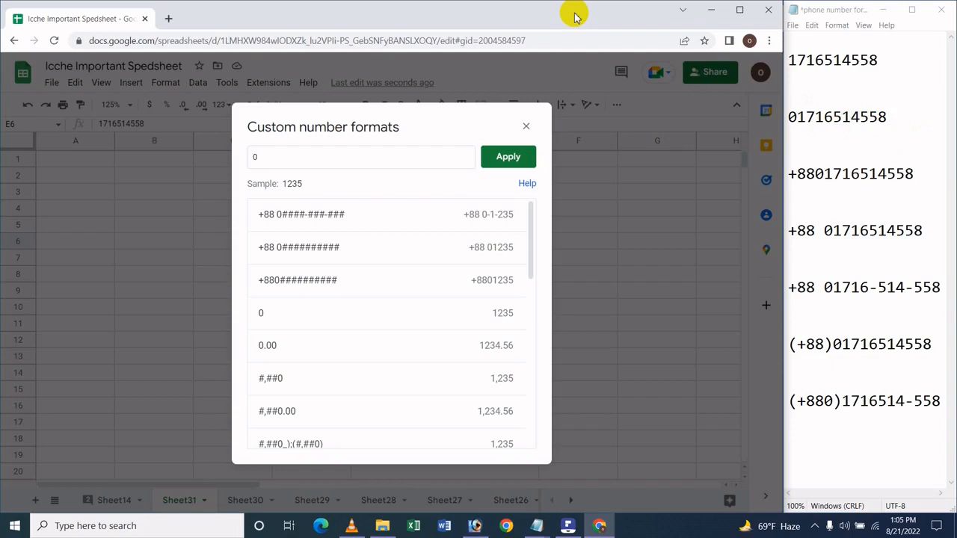
{"action": "type", "text": "##"}
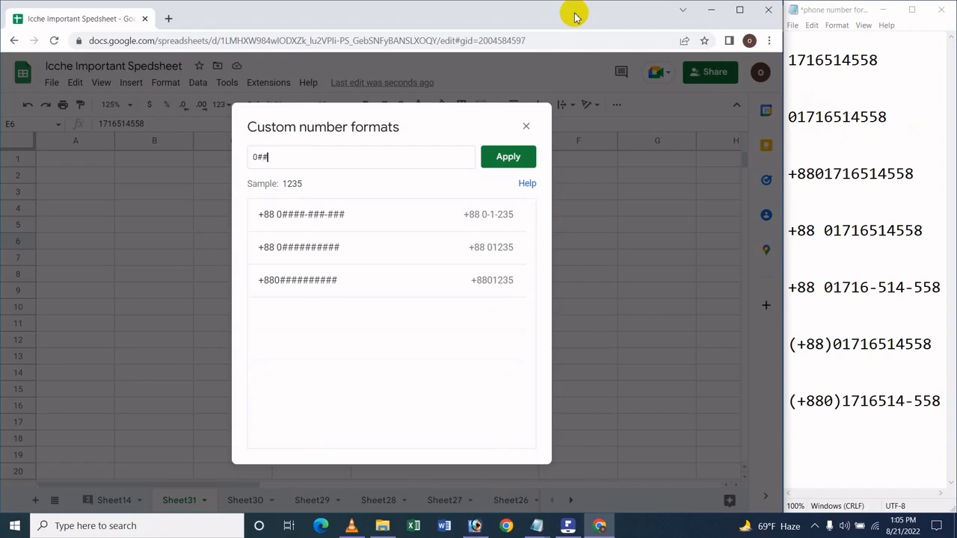
{"action": "type", "text": "######"}
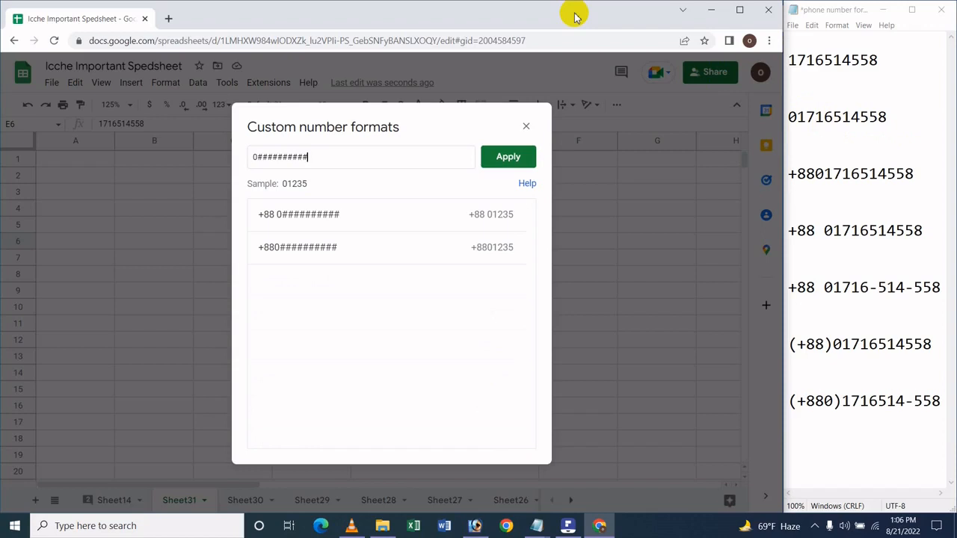
{"action": "key", "text": "Return"}
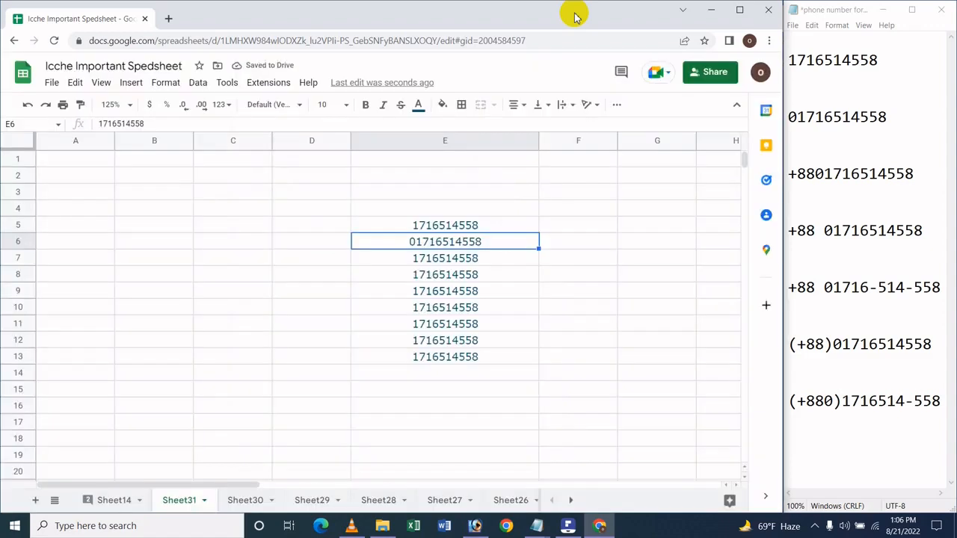
Step: Apply the custom number format +880########## to the phone number in cell E7
{"action": "left_click", "coordinate": [444, 258]}
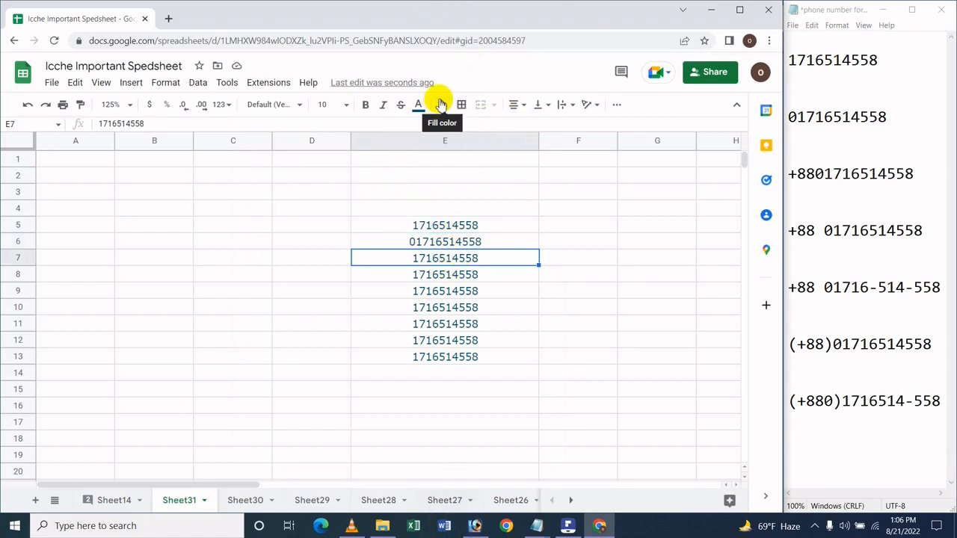
{"action": "left_click", "coordinate": [220, 104]}
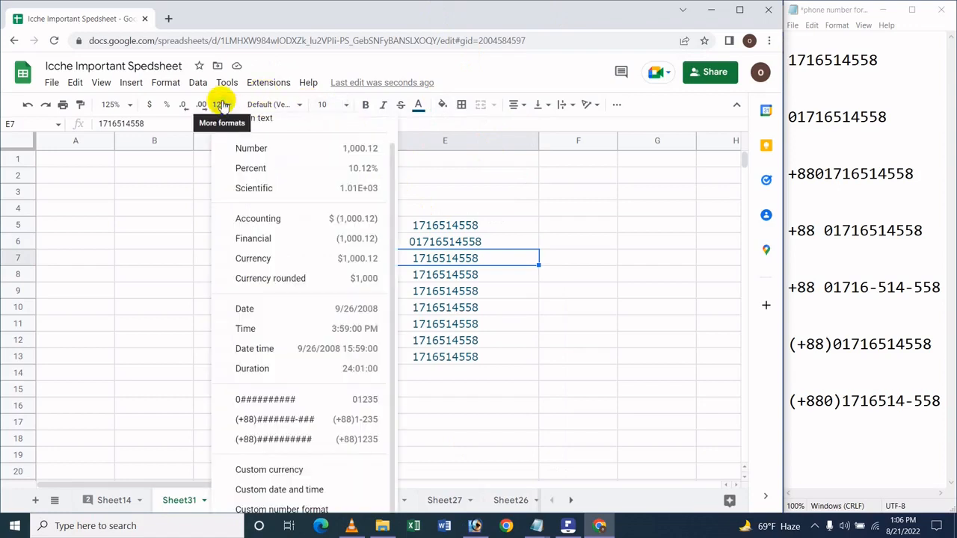
{"action": "left_click", "coordinate": [273, 508]}
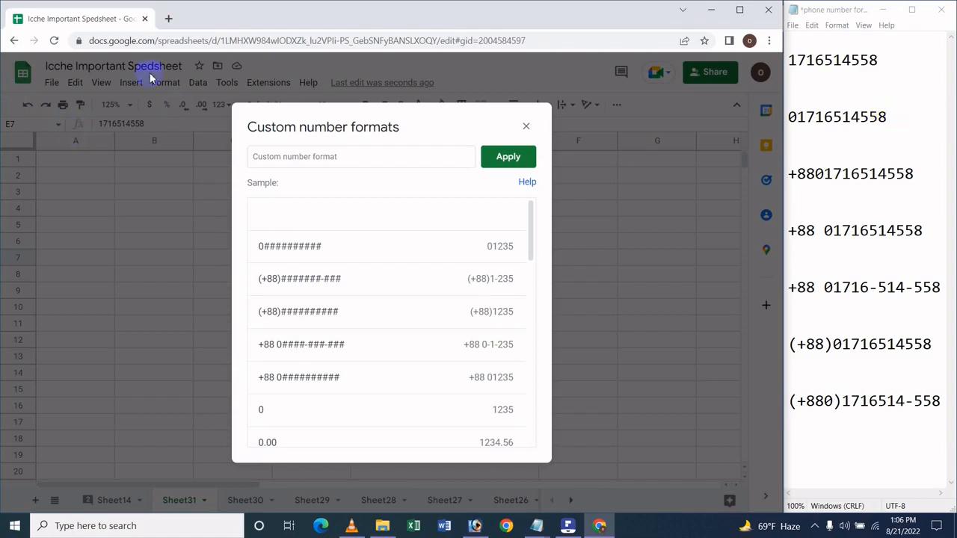
{"action": "left_click", "coordinate": [359, 161]}
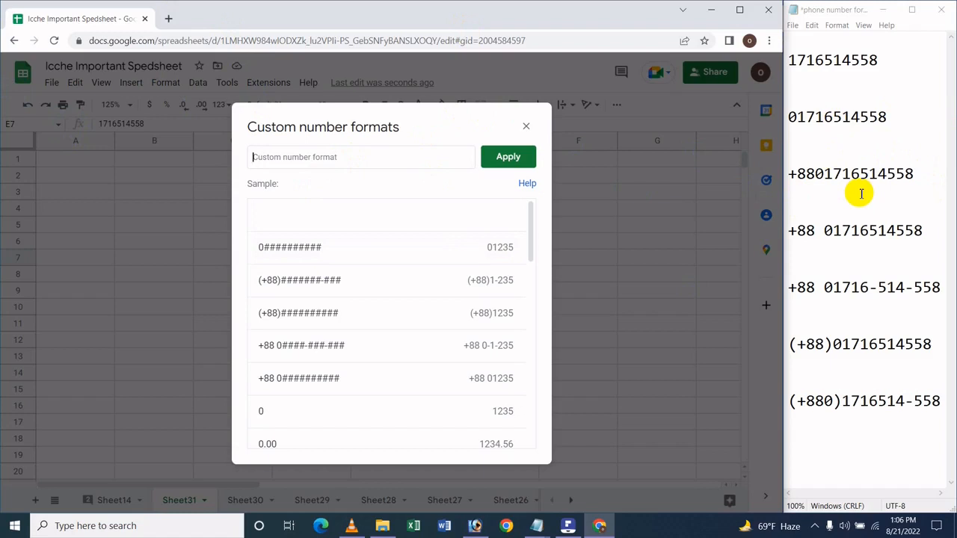
{"action": "type", "text": "+"}
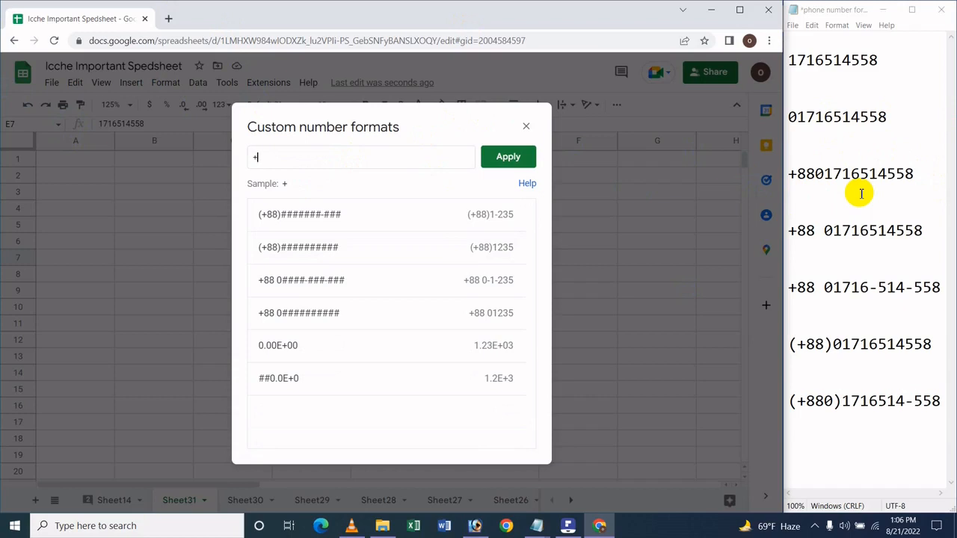
{"action": "type", "text": "88"}
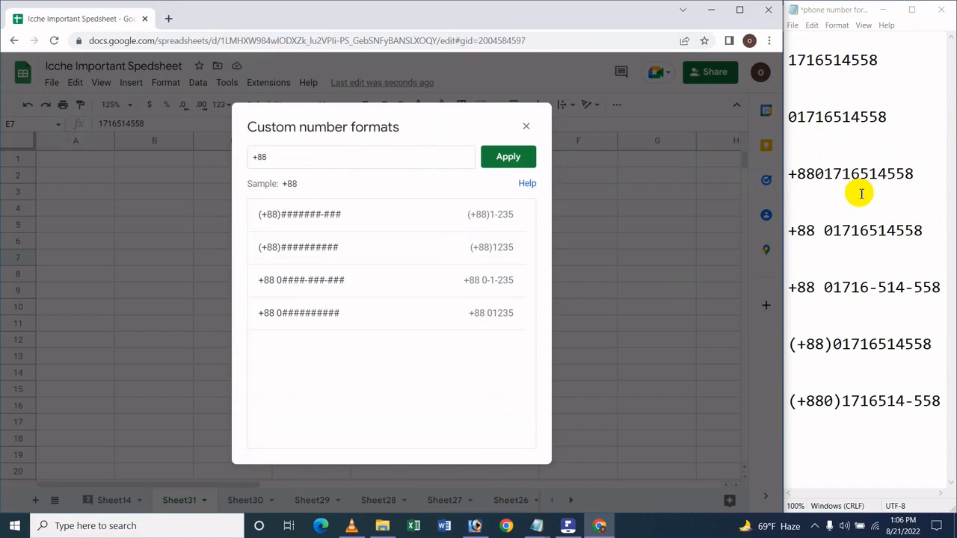
{"action": "type", "text": "0"}
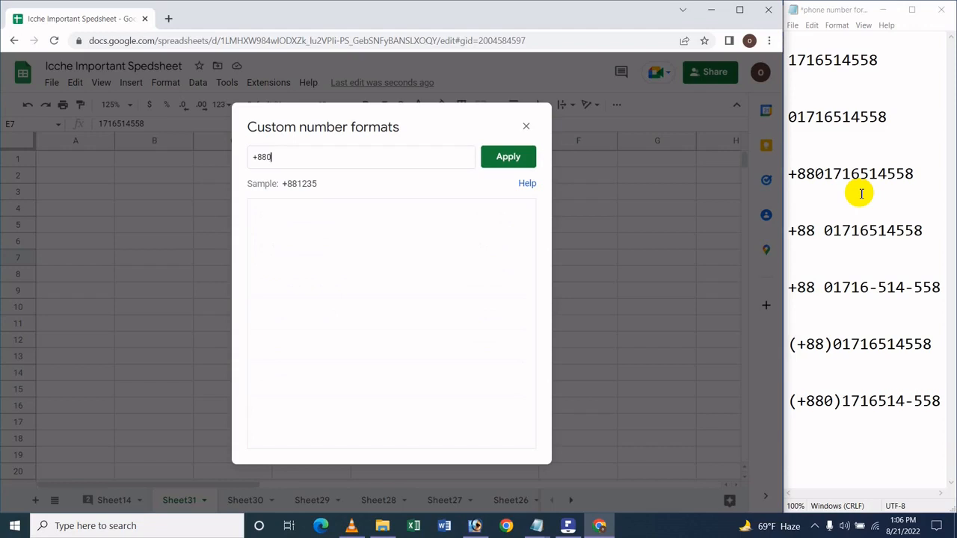
{"action": "type", "text": "##########"}
{"action": "key", "text": "Return"}
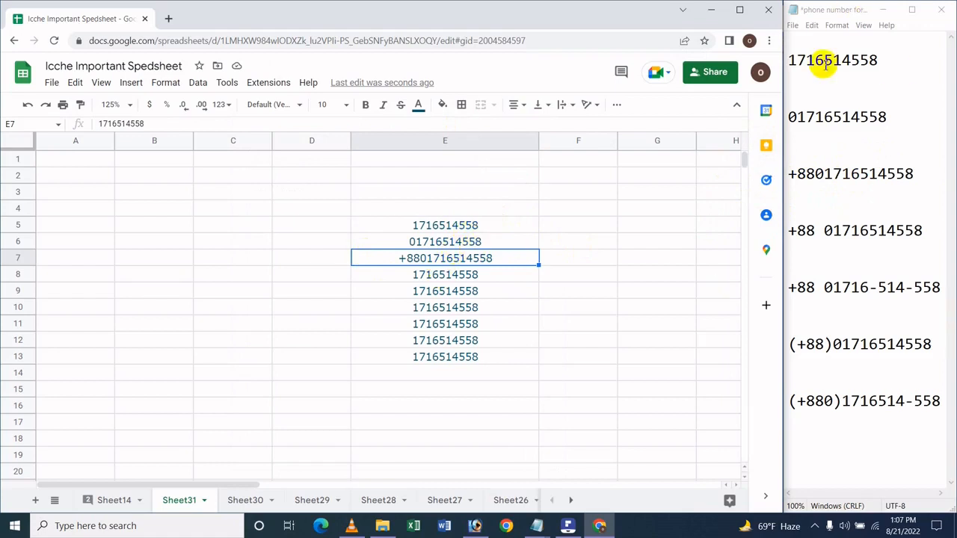
Step: Apply the custom number format +88 0########## to the phone number in cell E8 and select cell E9
{"action": "left_click", "coordinate": [444, 275]}
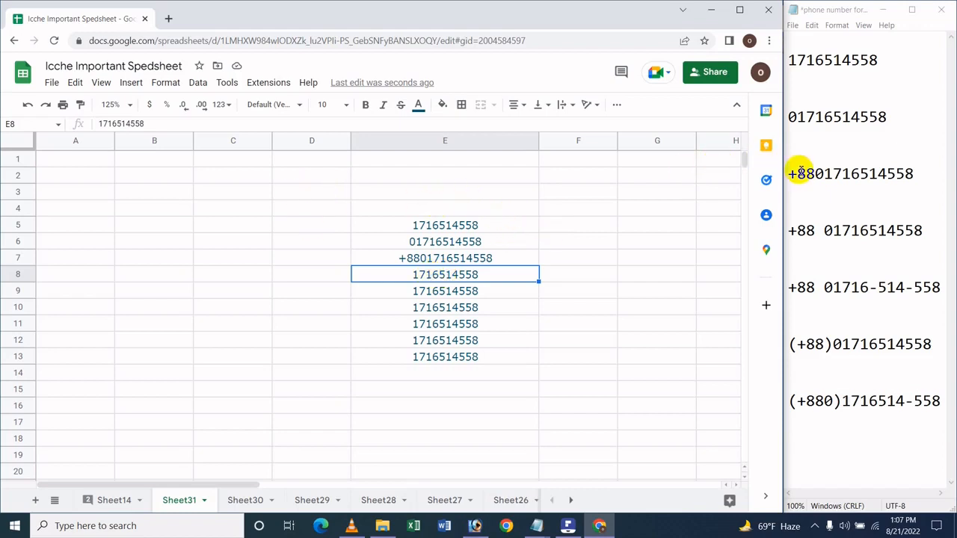
{"action": "left_click", "coordinate": [859, 172]}
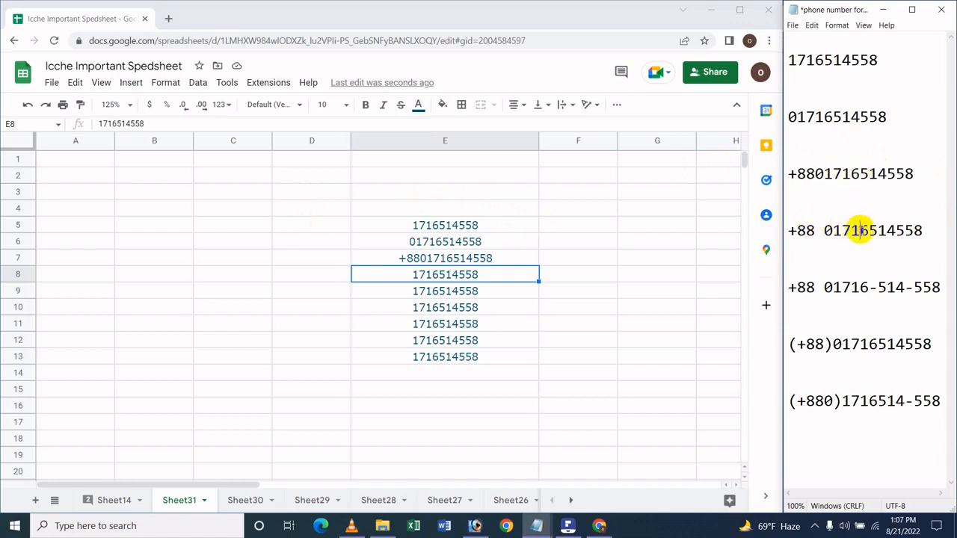
{"action": "left_click", "coordinate": [457, 279]}
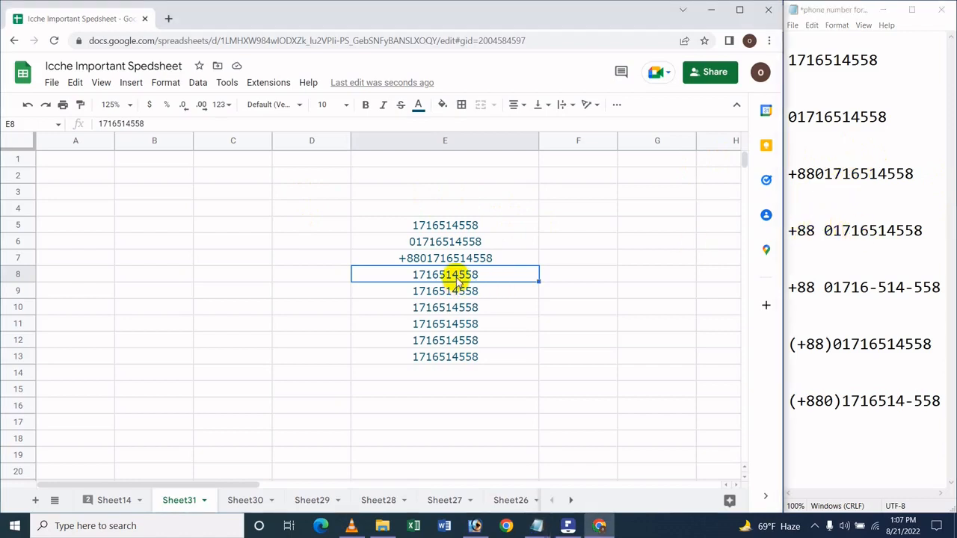
{"action": "left_click", "coordinate": [154, 86]}
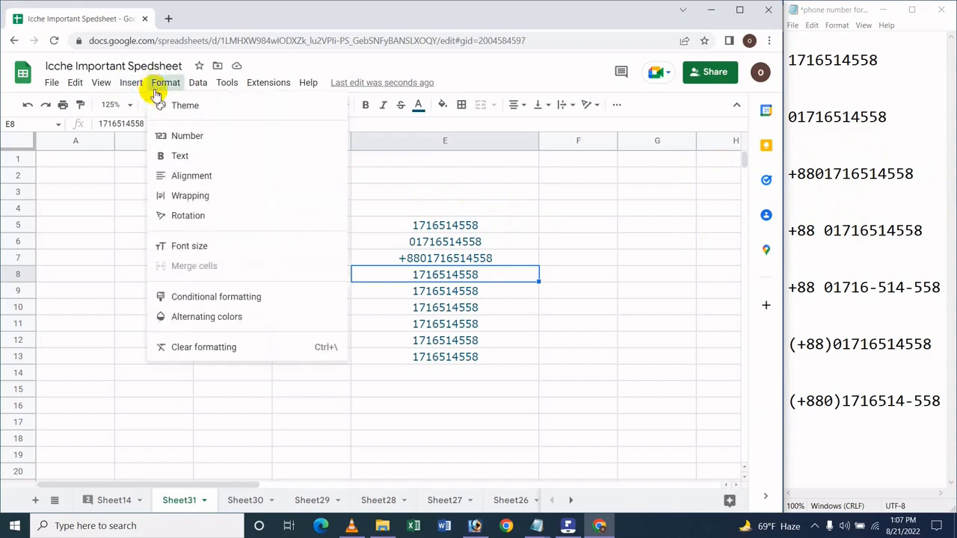
{"action": "mouse_move", "coordinate": [207, 141]}
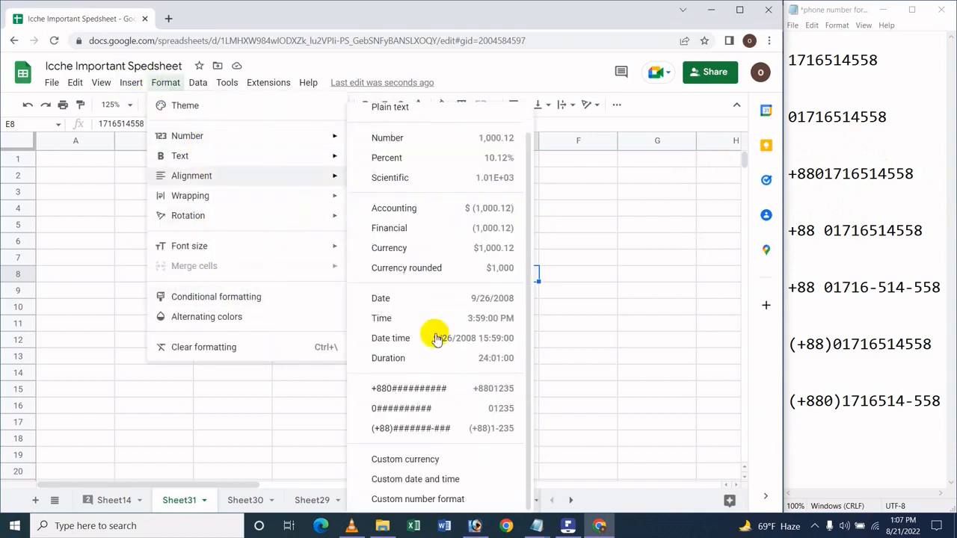
{"action": "left_click", "coordinate": [434, 502]}
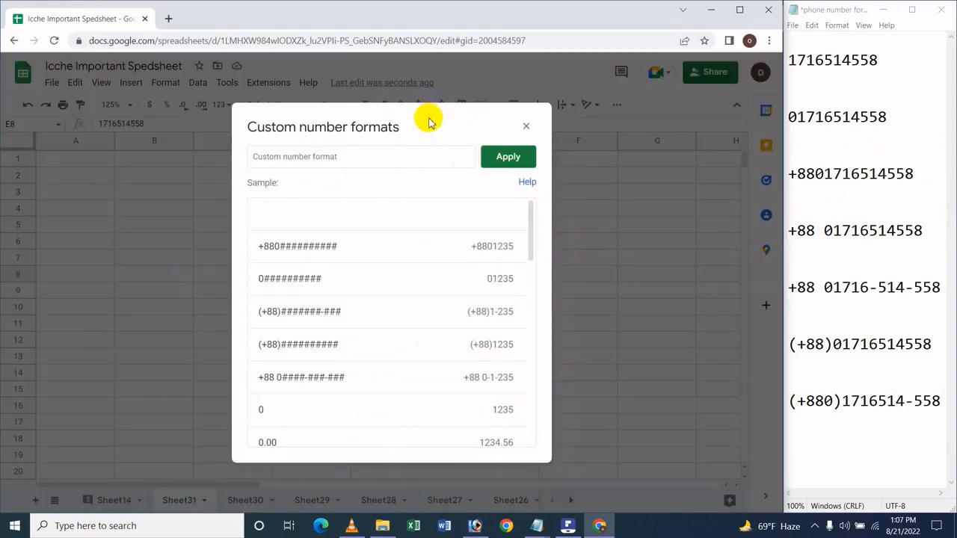
{"action": "left_click", "coordinate": [307, 150]}
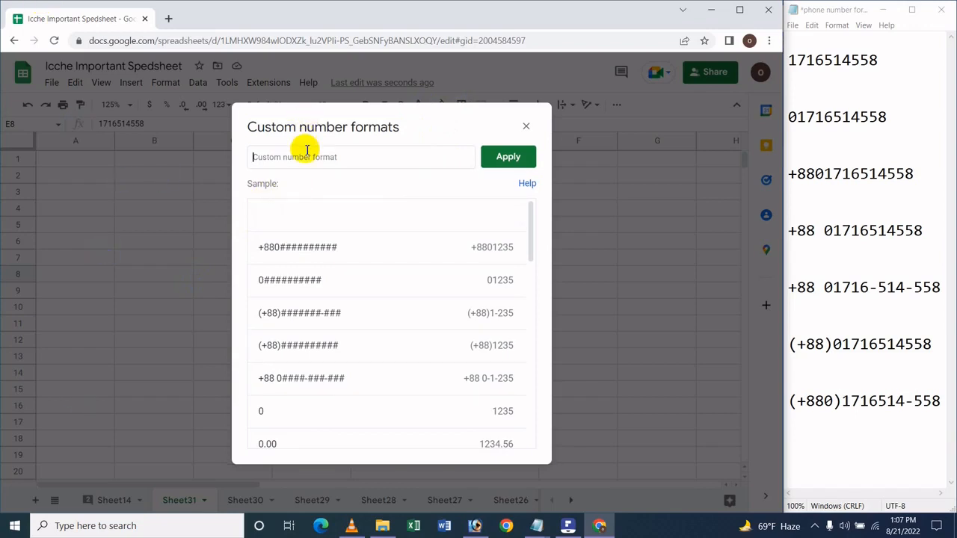
{"action": "type", "text": "+"}
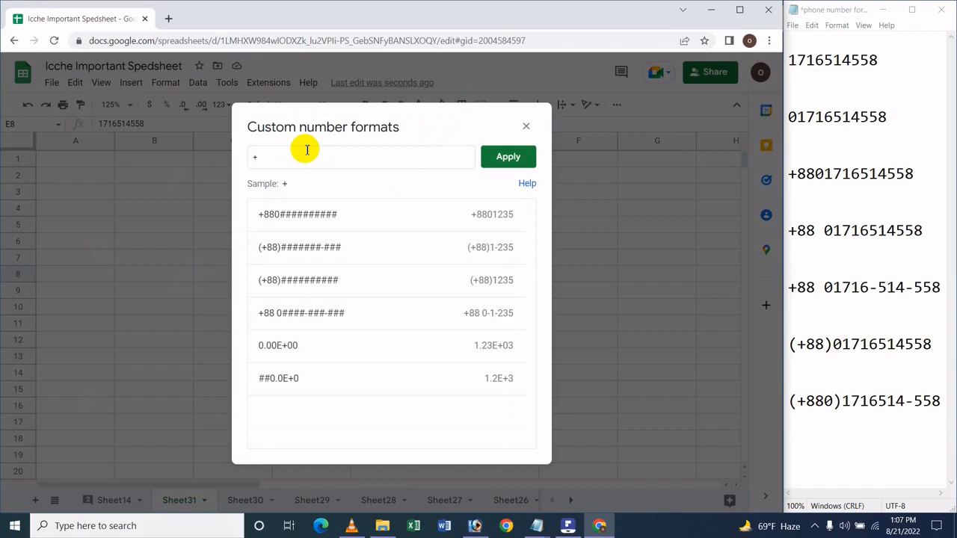
{"action": "type", "text": "88"}
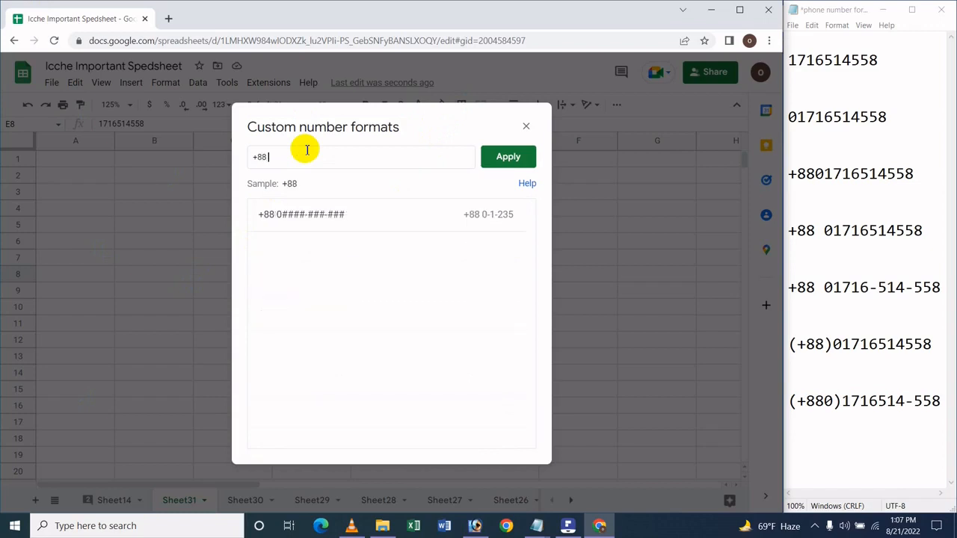
{"action": "type", "text": " 0##########"}
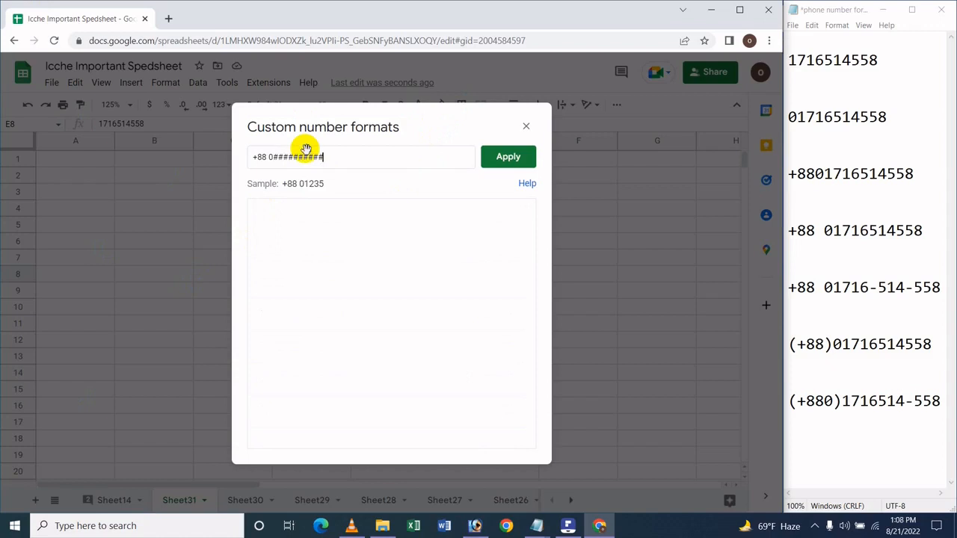
{"action": "key", "text": "Return"}
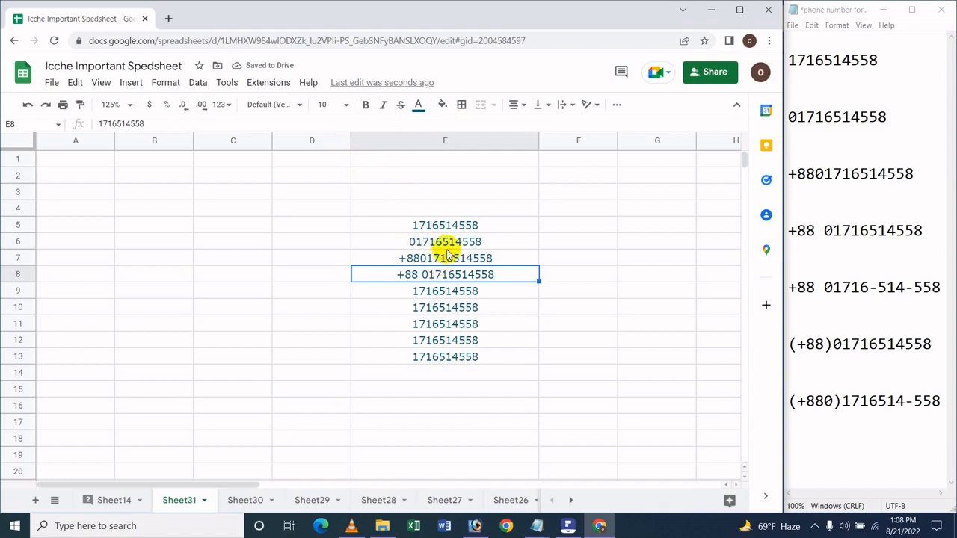
{"action": "left_click", "coordinate": [430, 295]}
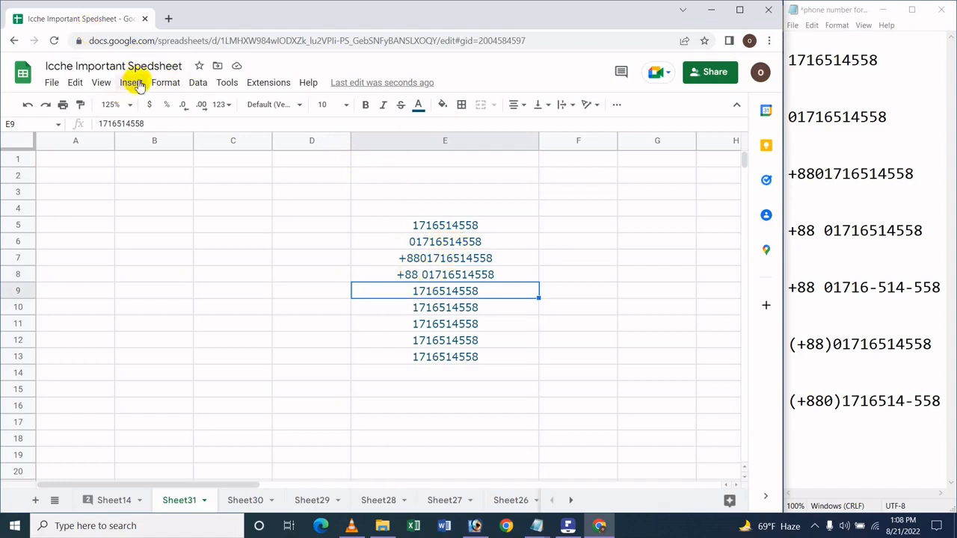
{"action": "left_click", "coordinate": [229, 105]}
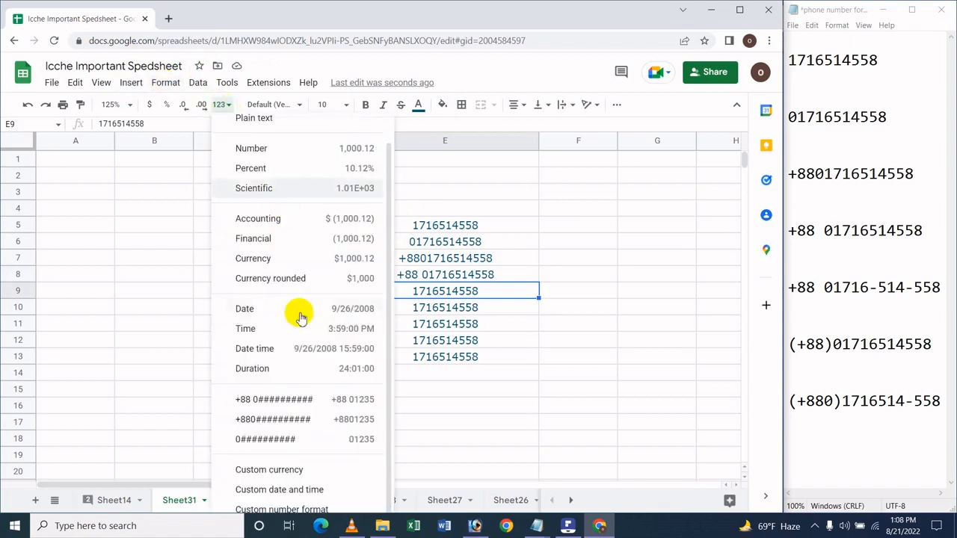
{"action": "left_click", "coordinate": [313, 509]}
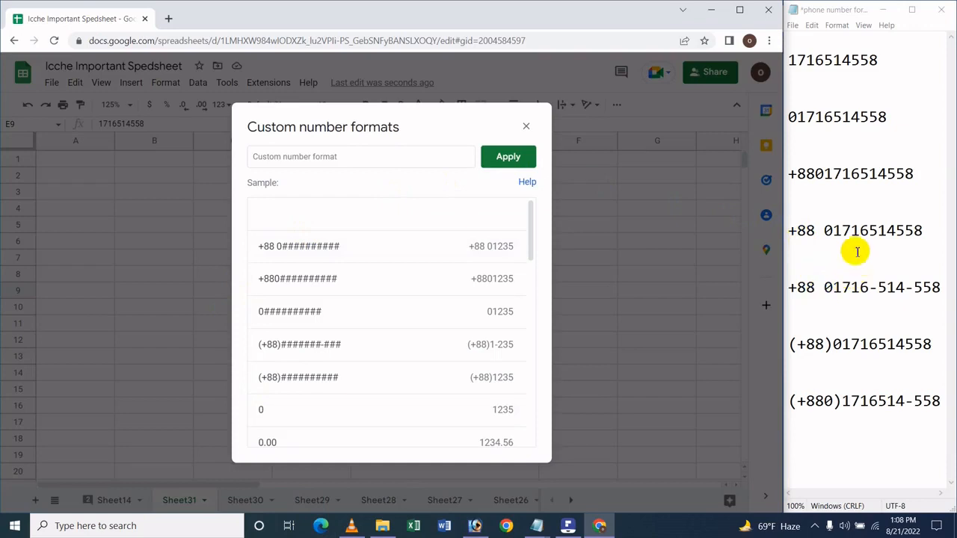
{"action": "left_click", "coordinate": [822, 230]}
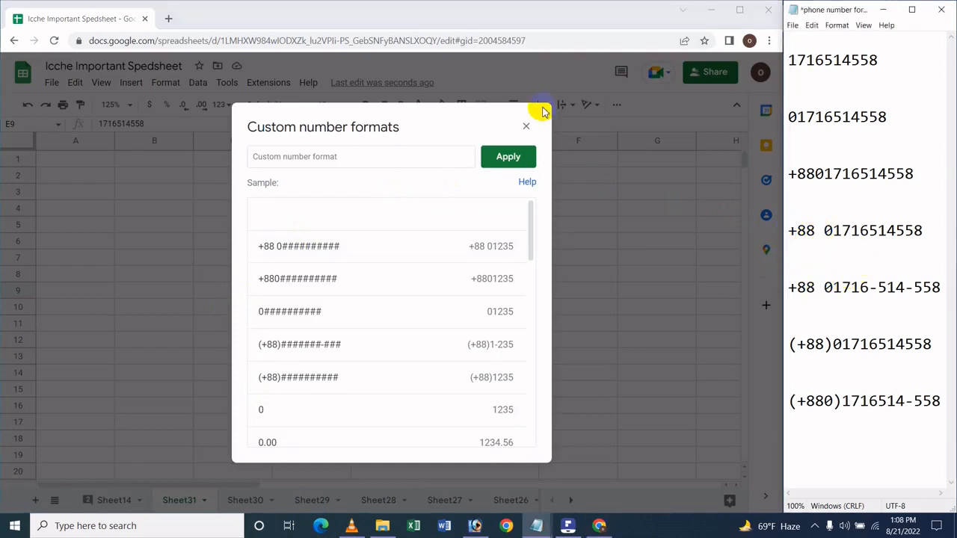
{"action": "left_click", "coordinate": [526, 126]}
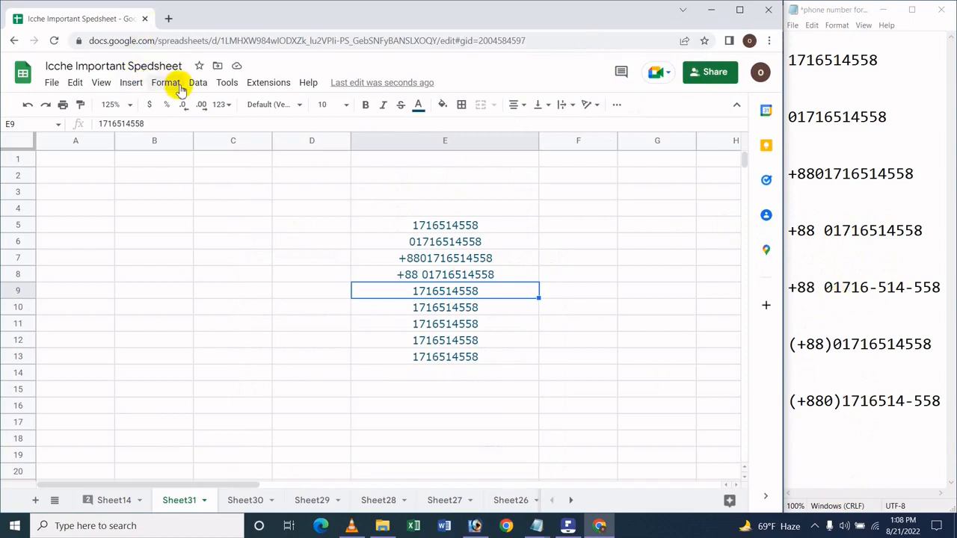
Step: Apply the custom number format +88 0####-###-### to the phone number in cell E9
{"action": "left_click", "coordinate": [219, 105]}
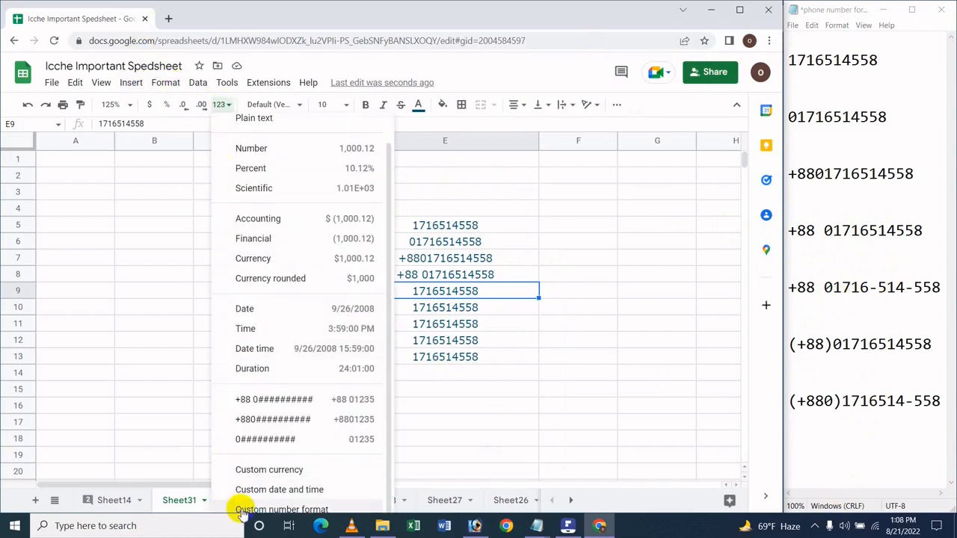
{"action": "left_click", "coordinate": [281, 509]}
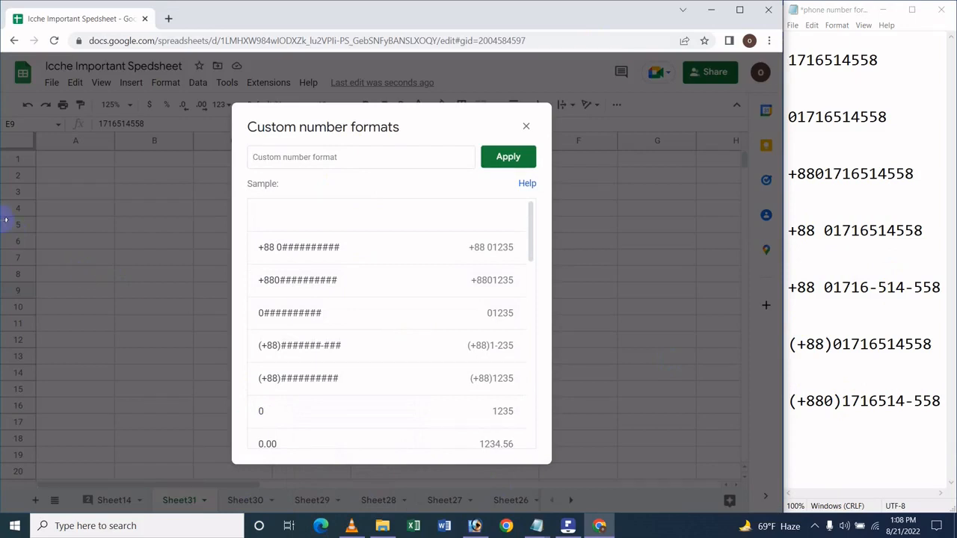
{"action": "type", "text": "+"}
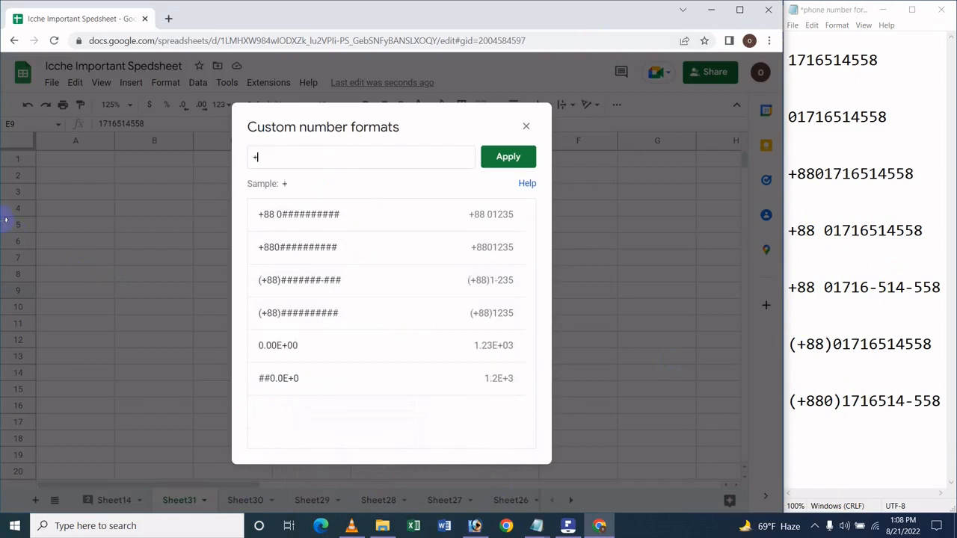
{"action": "type", "text": "88"}
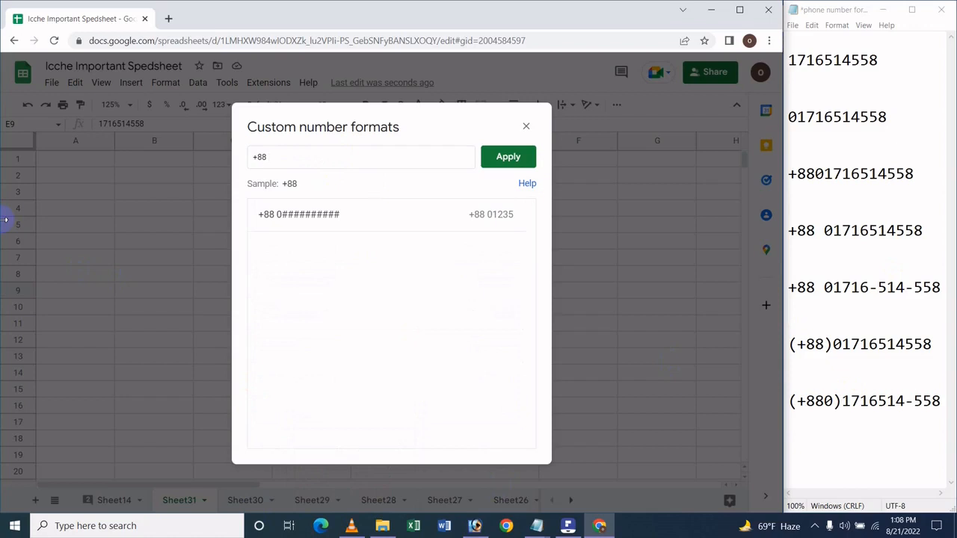
{"action": "type", "text": " 0"}
{"action": "type", "text": "####"}
{"action": "type", "text": "-"}
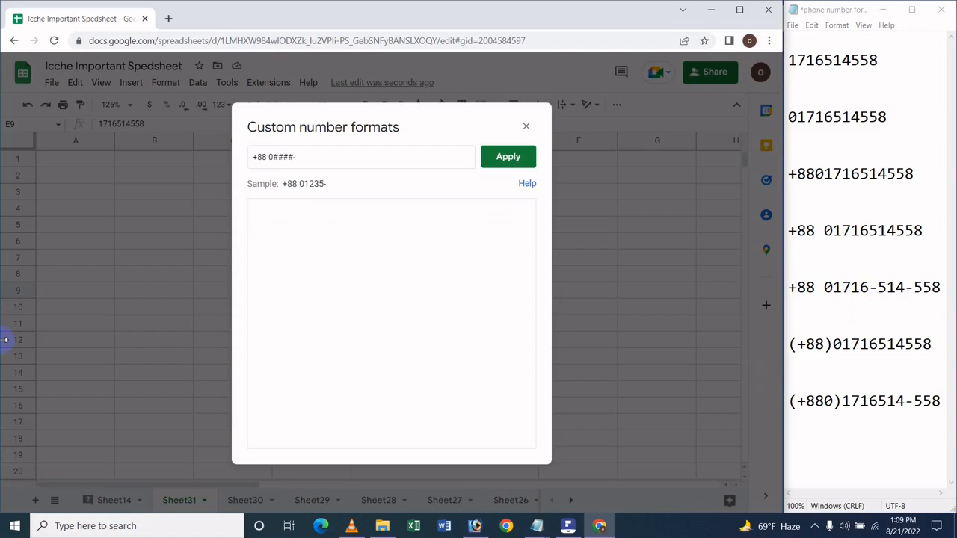
{"action": "type", "text": "###"}
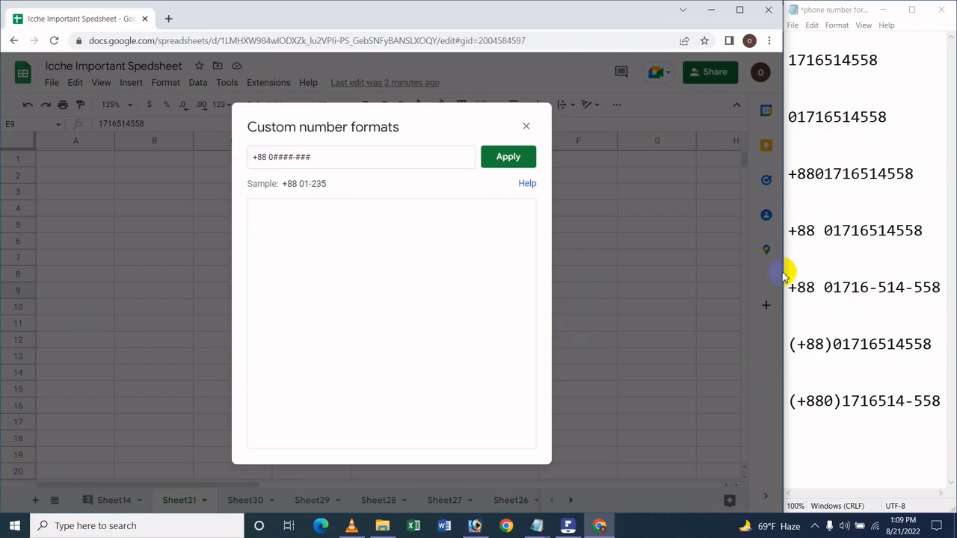
{"action": "type", "text": "-"}
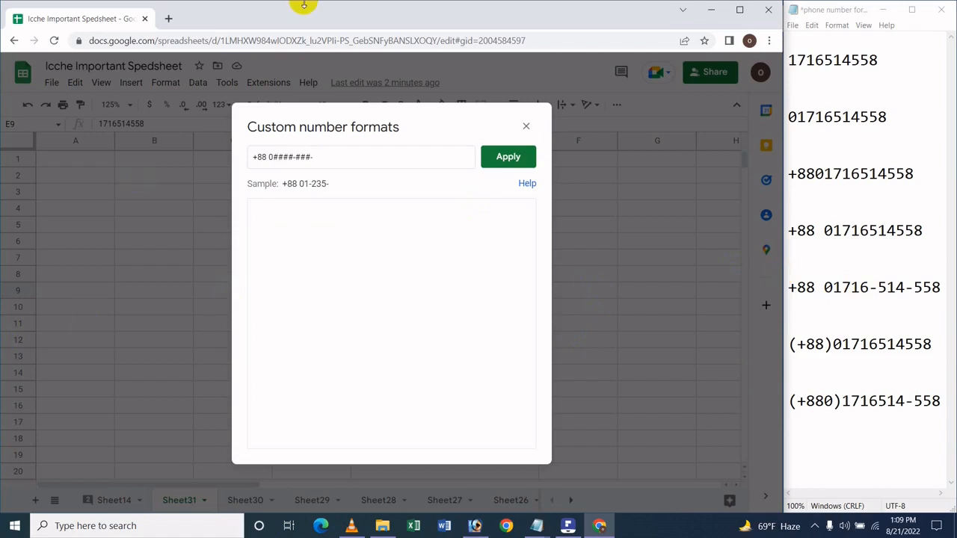
{"action": "type", "text": "###"}
{"action": "key", "text": "Return"}
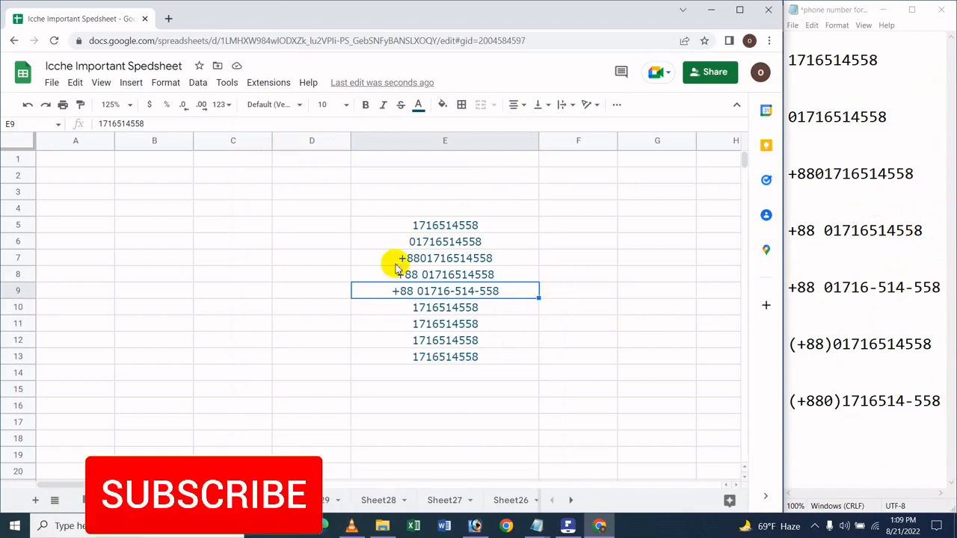
Step: Apply the custom number format (+88)0########## to the phone number in cell E10
{"action": "left_click", "coordinate": [489, 306]}
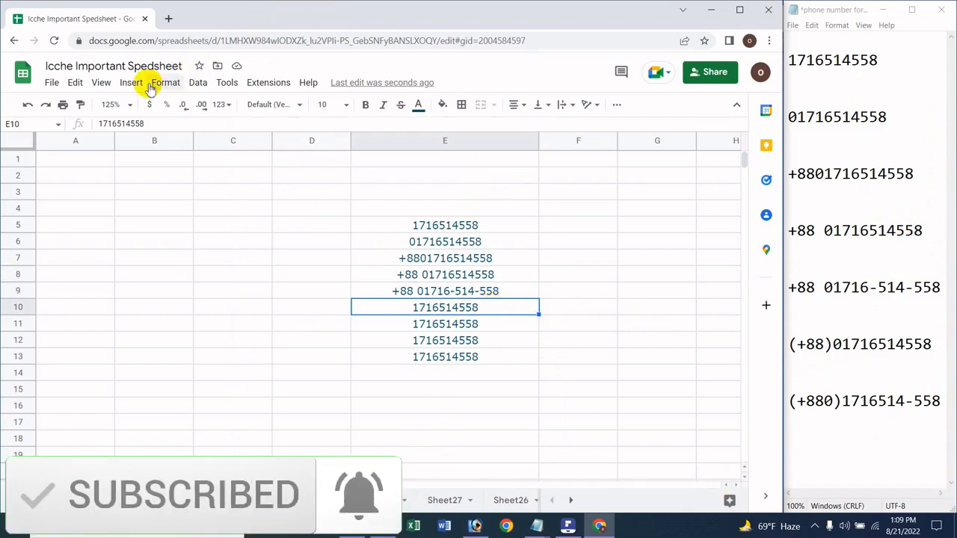
{"action": "left_click", "coordinate": [221, 105]}
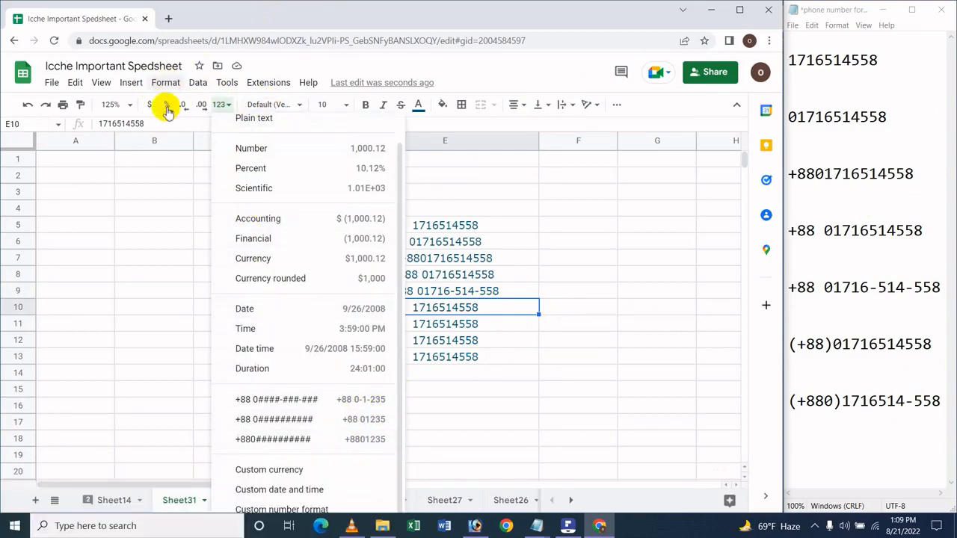
{"action": "left_click", "coordinate": [165, 83]}
{"action": "mouse_move", "coordinate": [222, 140]}
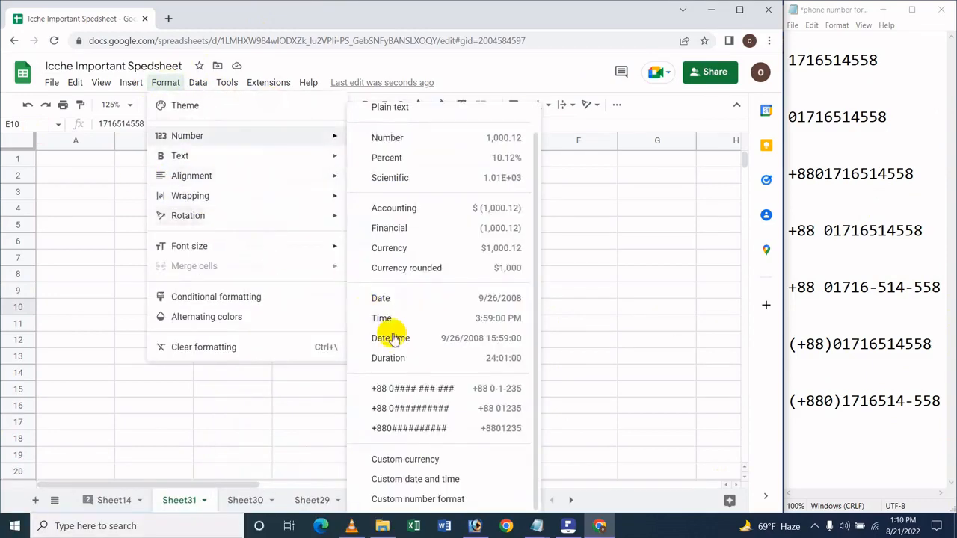
{"action": "left_click", "coordinate": [515, 498]}
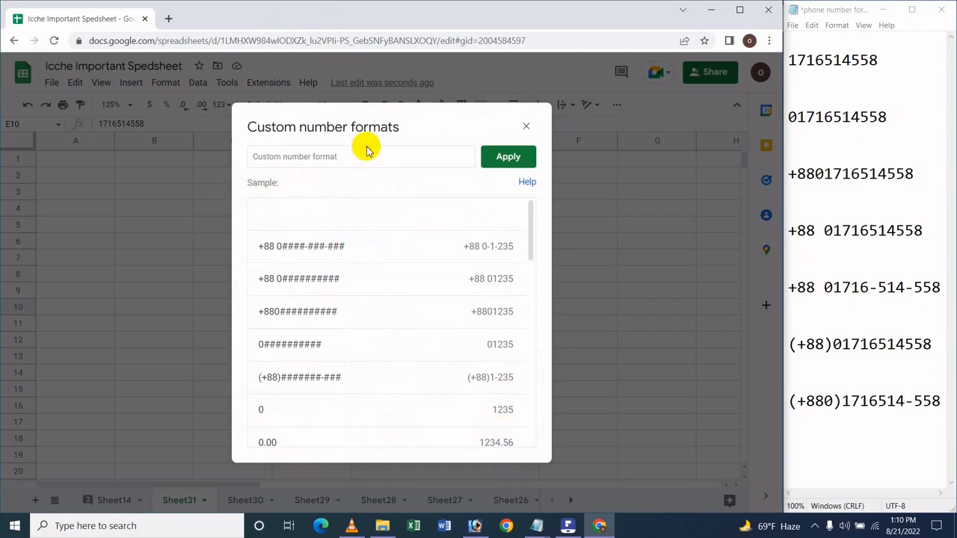
{"action": "left_click", "coordinate": [376, 155]}
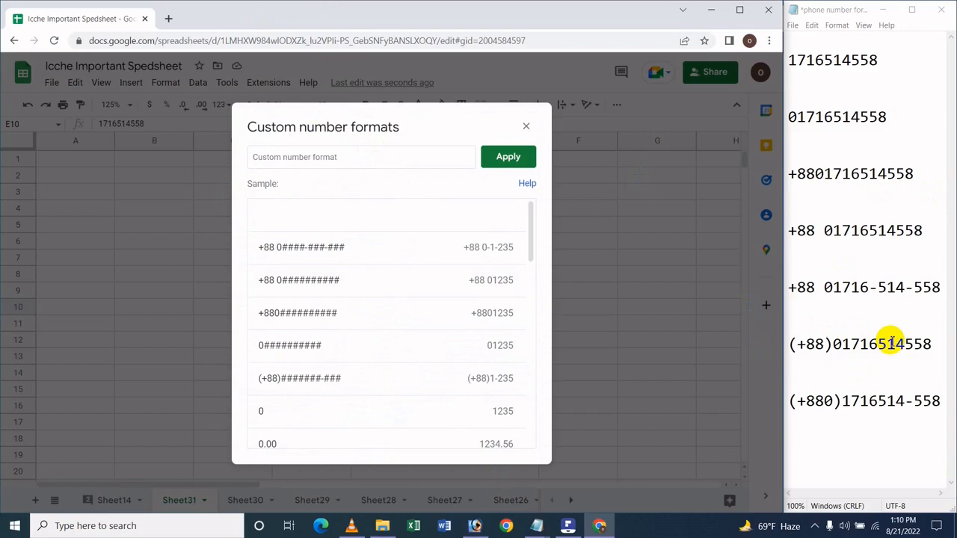
{"action": "type", "text": "()"}
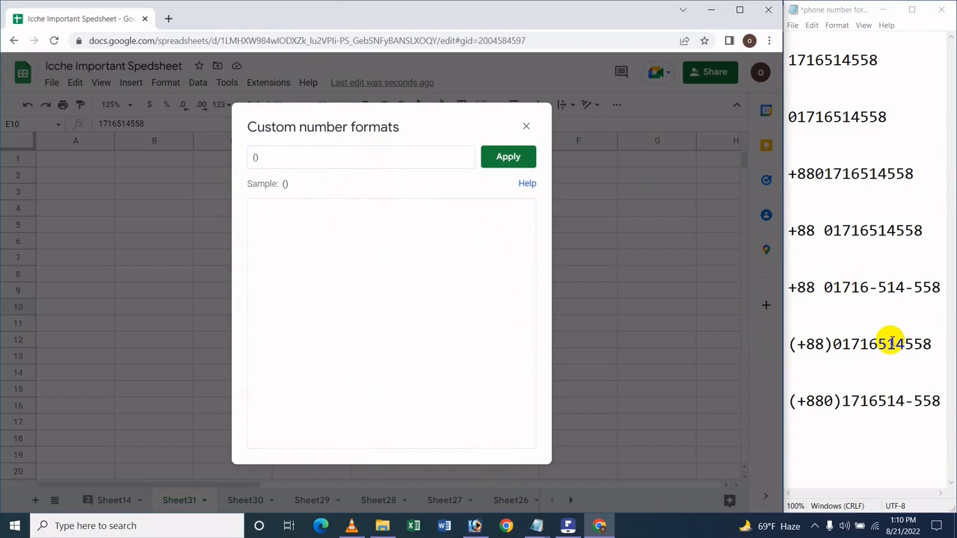
{"action": "type", "text": "+88"}
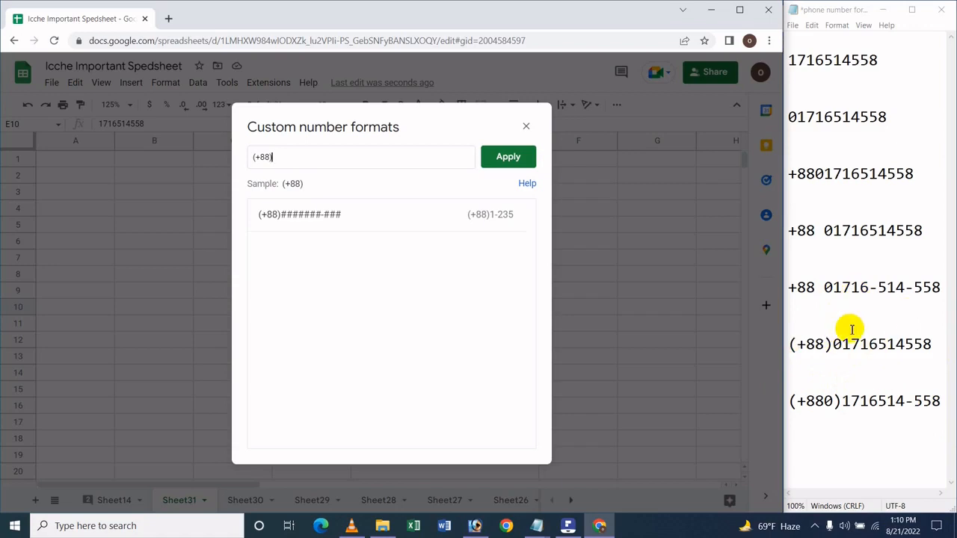
{"action": "type", "text": "0"}
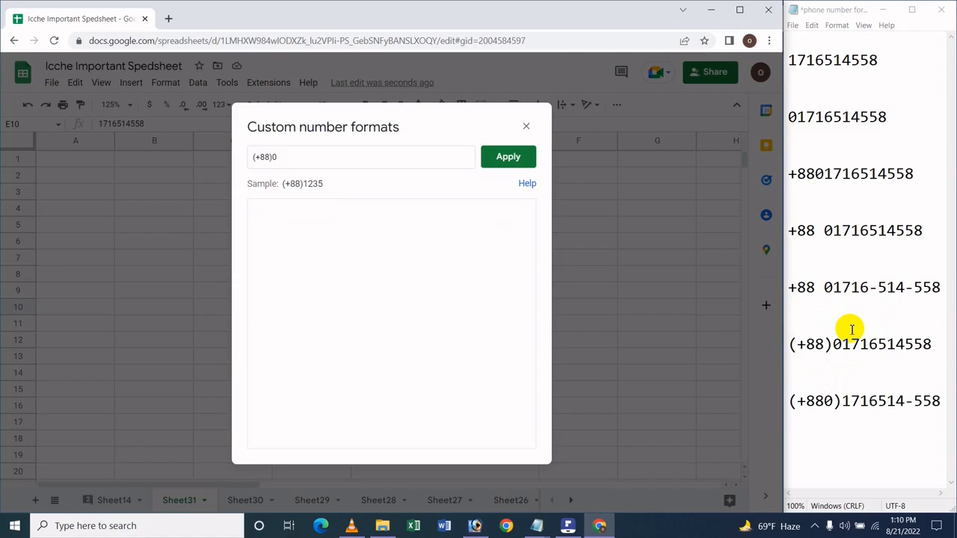
{"action": "type", "text": "##########"}
{"action": "key", "text": "Return"}
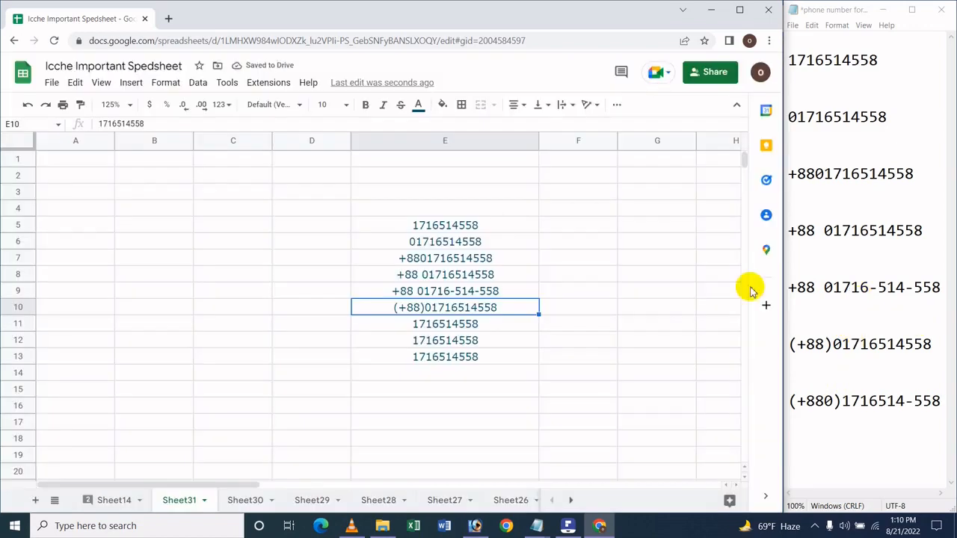
Step: Apply the custom number format (+880)#######-### to the phone number in cell E11
{"action": "left_click", "coordinate": [455, 323]}
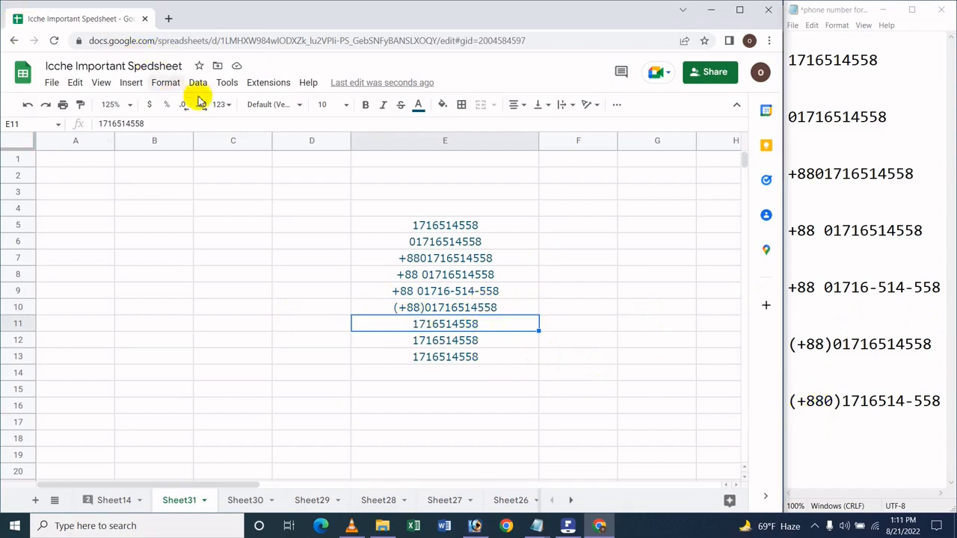
{"action": "left_click", "coordinate": [222, 105]}
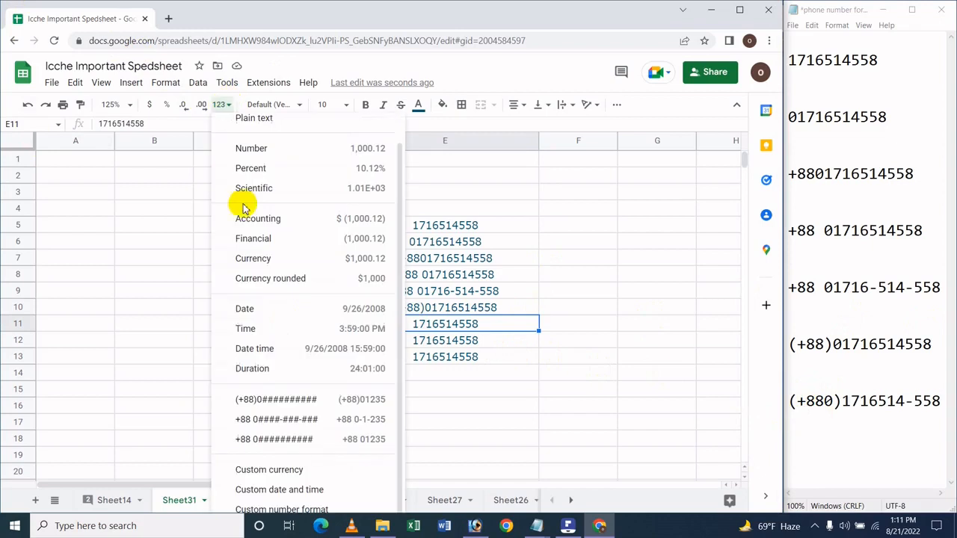
{"action": "left_click", "coordinate": [273, 508]}
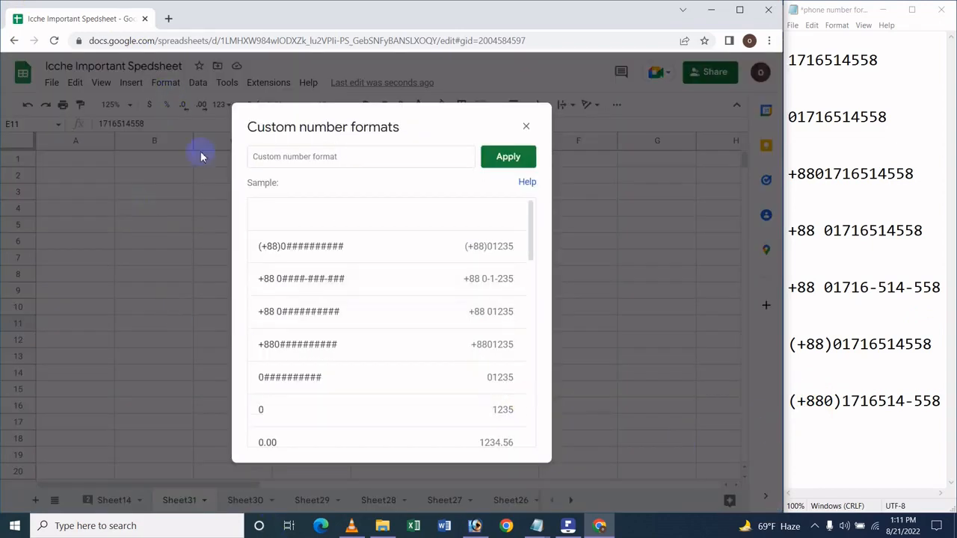
{"action": "left_click", "coordinate": [349, 153]}
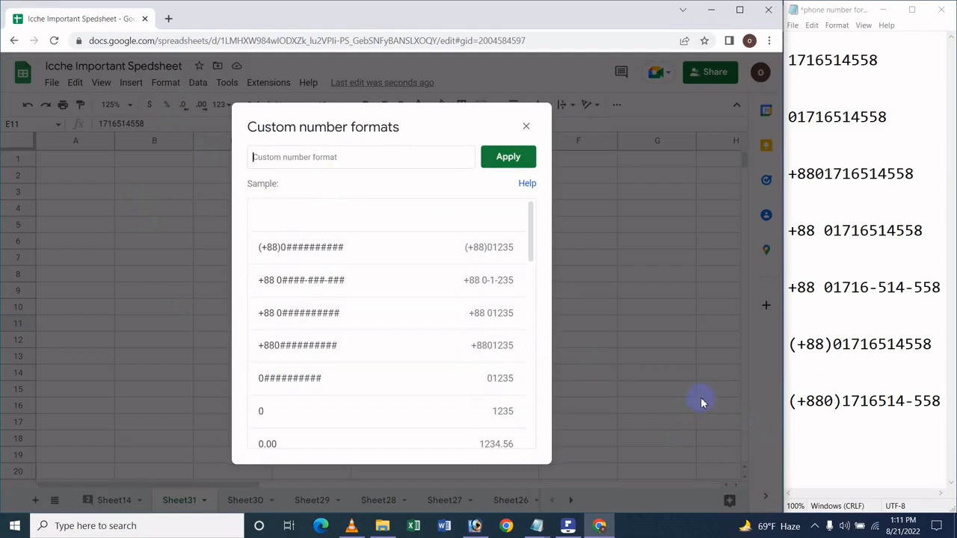
{"action": "type", "text": "()"}
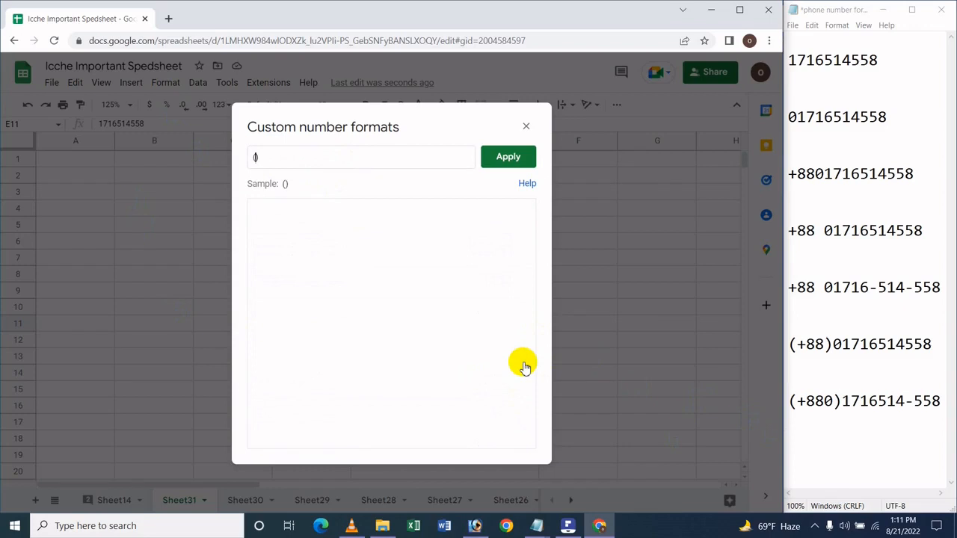
{"action": "key", "text": "Left"}
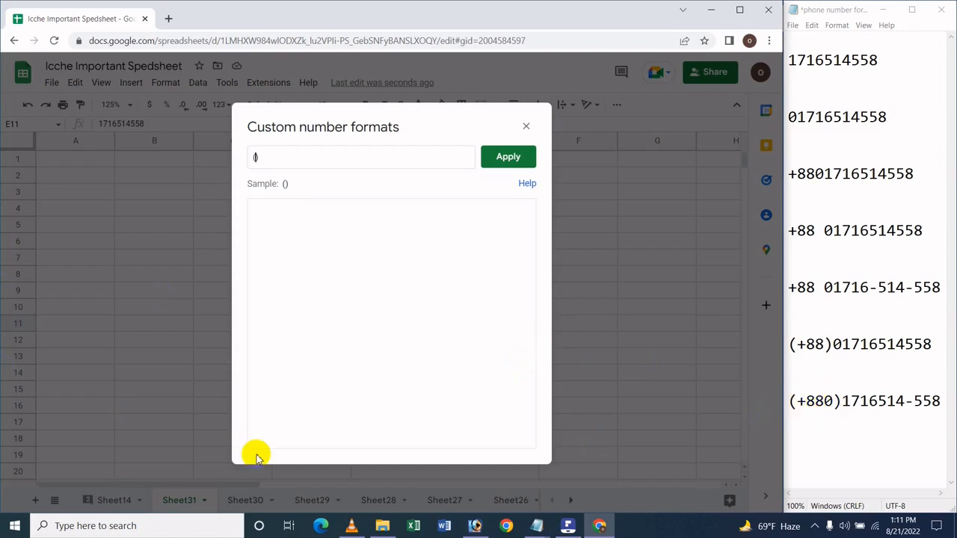
{"action": "type", "text": "+880"}
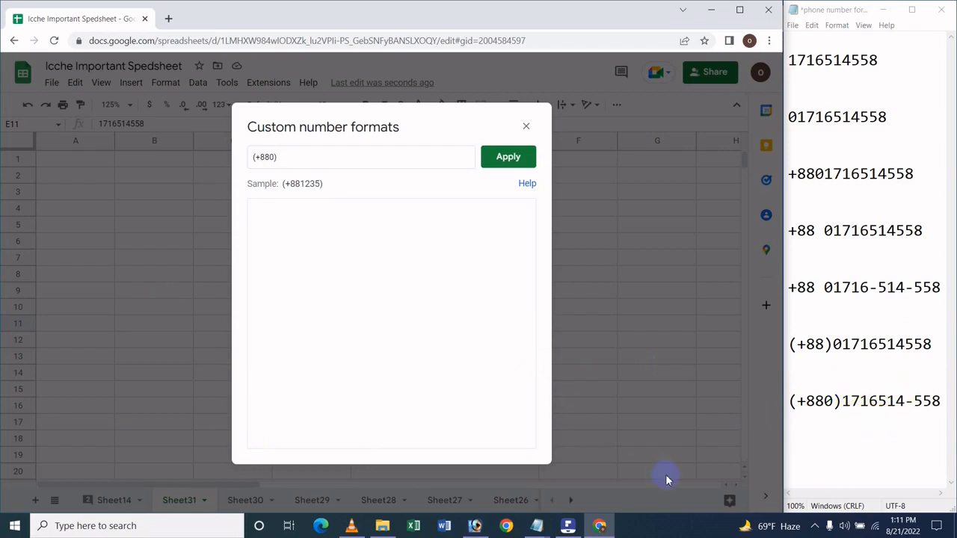
{"action": "type", "text": "#######-"}
{"action": "type", "text": "###"}
{"action": "key", "text": "End"}
{"action": "key", "text": "Return"}
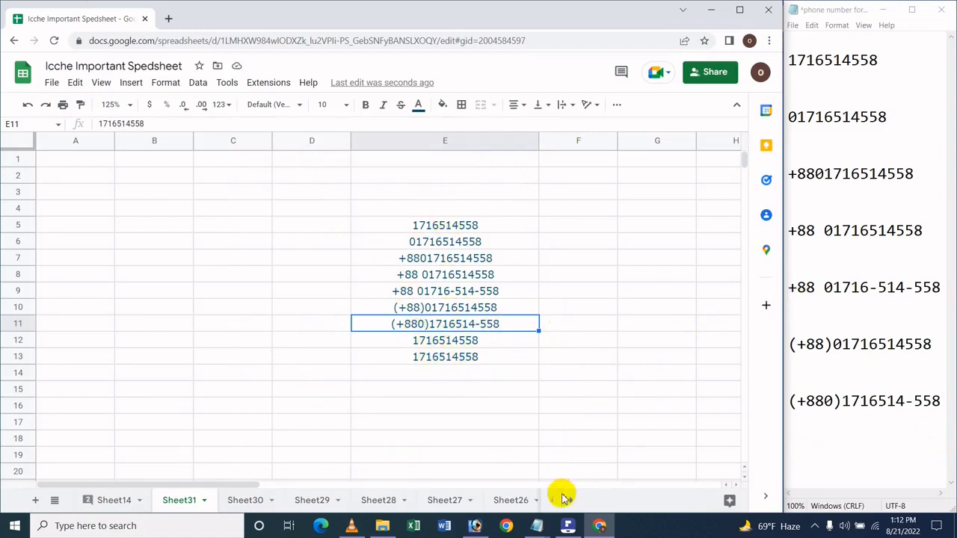
{"action": "left_click", "coordinate": [568, 525]}
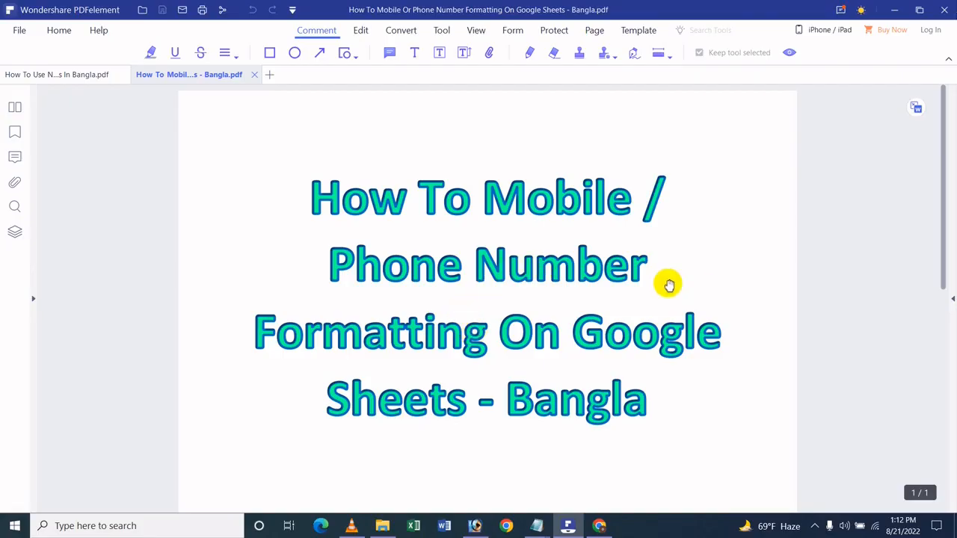
{"action": "left_click", "coordinate": [894, 10]}
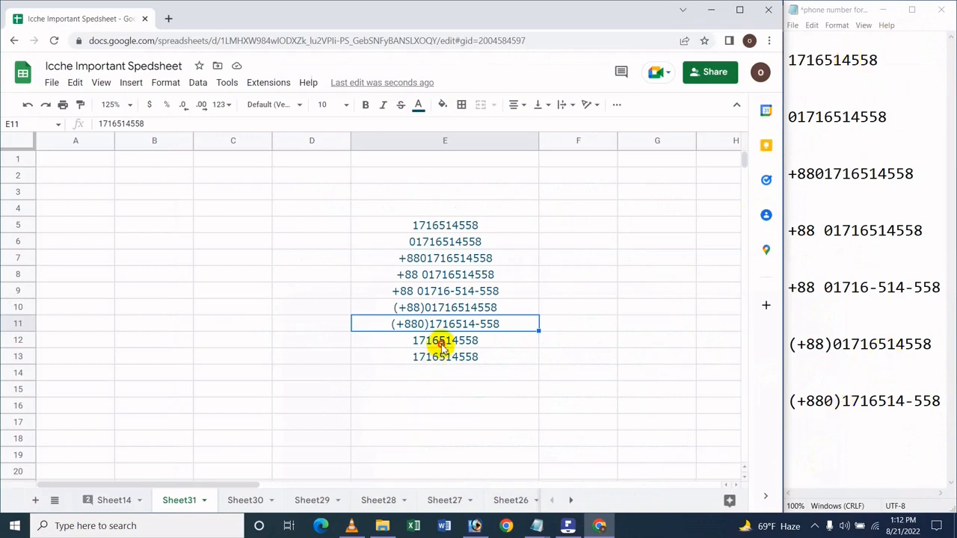
Step: Clear the leftover phone numbers below the formatted ones by deleting the contents of cells E12:E16
{"action": "left_click_drag", "start_coordinate": [441, 343], "coordinate": [447, 406]}
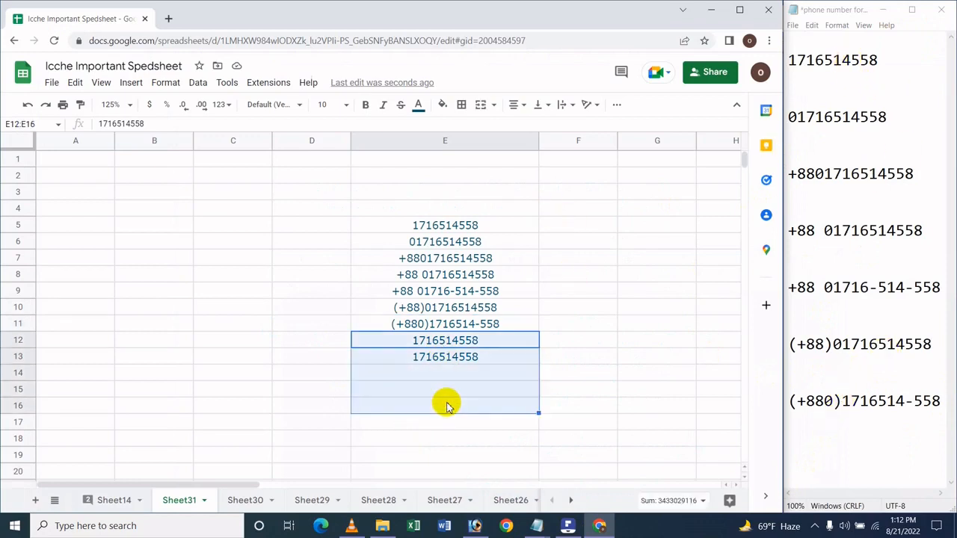
{"action": "key", "text": "Delete"}
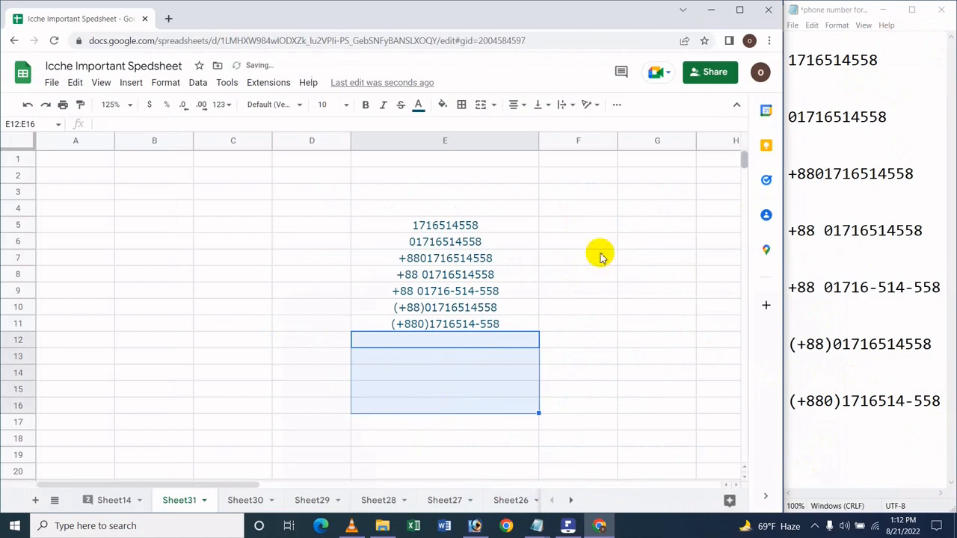
Step: Review the formatted phone numbers in column E and switch to the phone number formatting title document in PDFelement
{"action": "left_click_drag", "start_coordinate": [576, 265], "coordinate": [575, 275]}
{"action": "left_click_drag", "start_coordinate": [446, 216], "coordinate": [465, 297]}
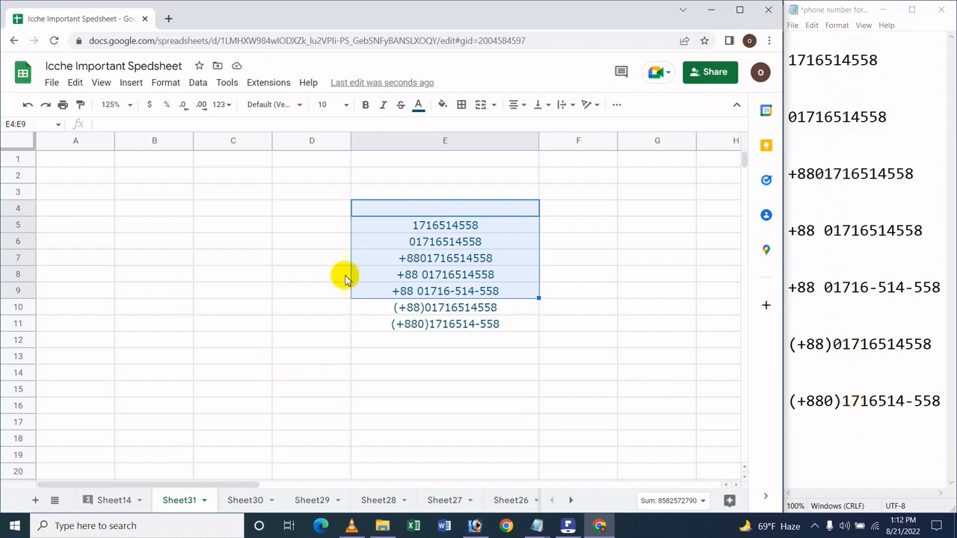
{"action": "left_click", "coordinate": [507, 320]}
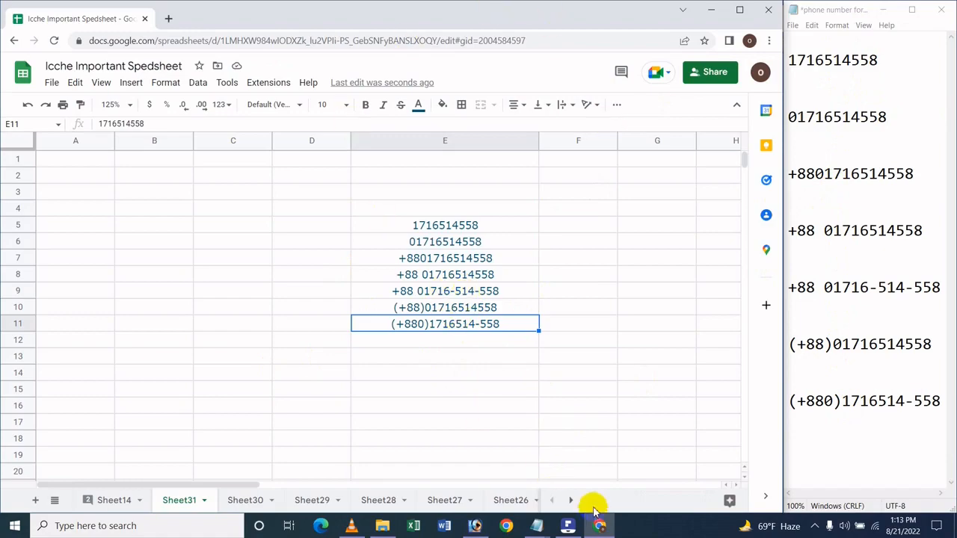
{"action": "left_click", "coordinate": [568, 523]}
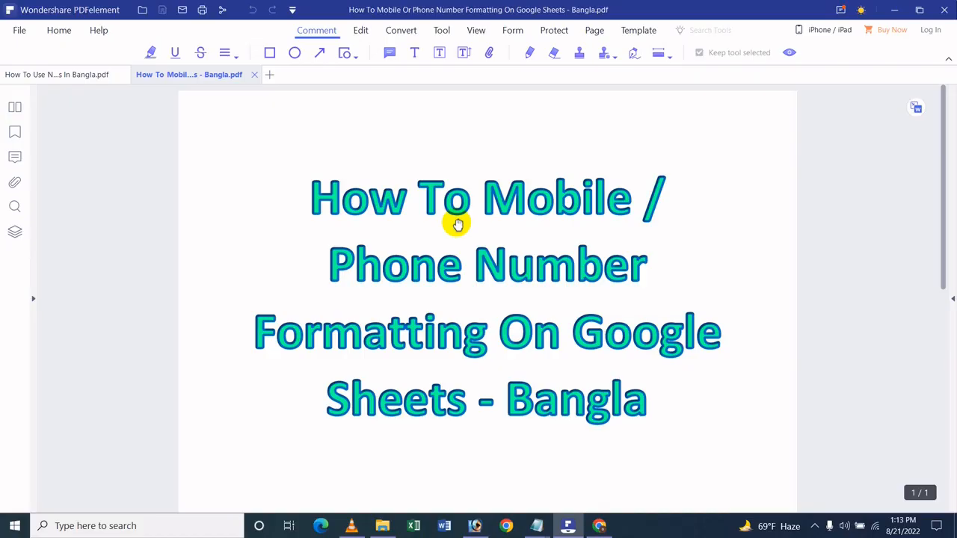